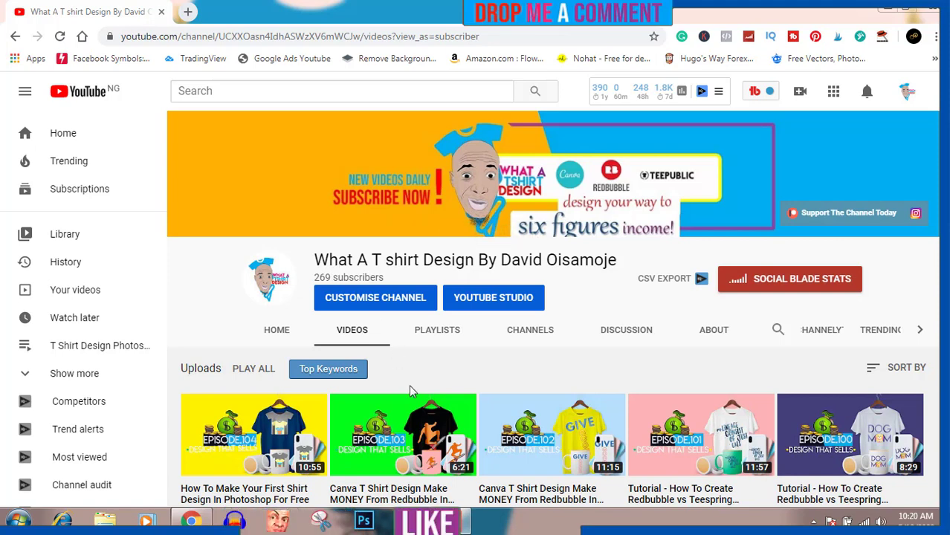
Switch to Photoshop and create a 4500 × 5400 pixel RGB document at 300 pixels/inch with a white background.
left_click(362, 522)
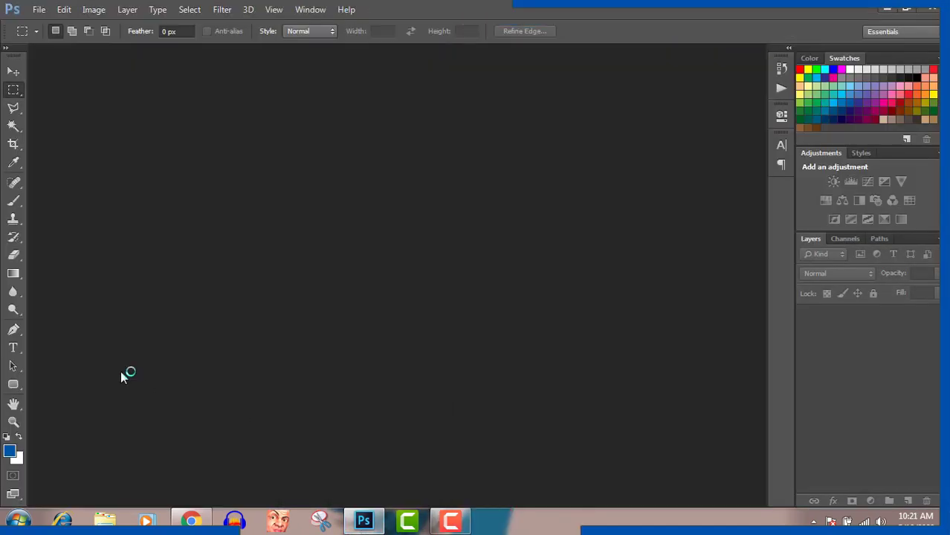
left_click(15, 72)
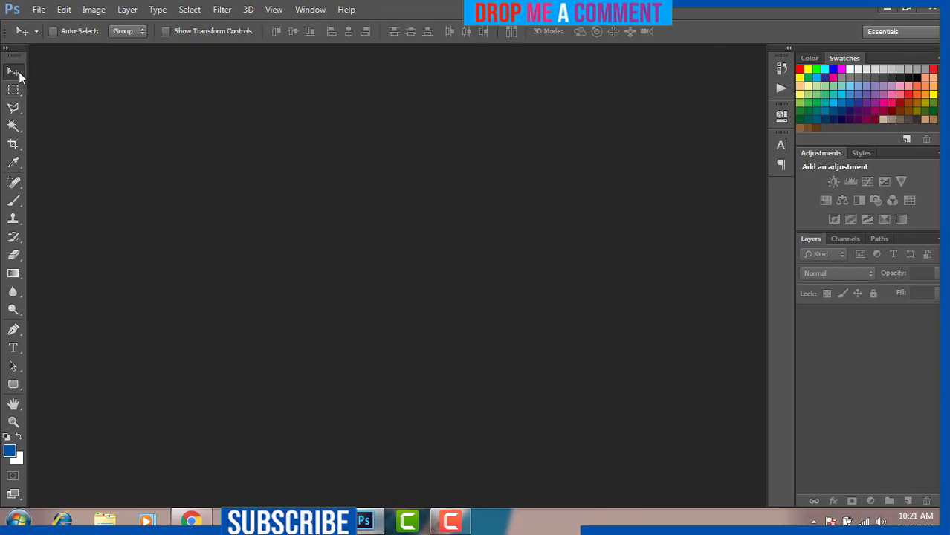
left_click(38, 10)
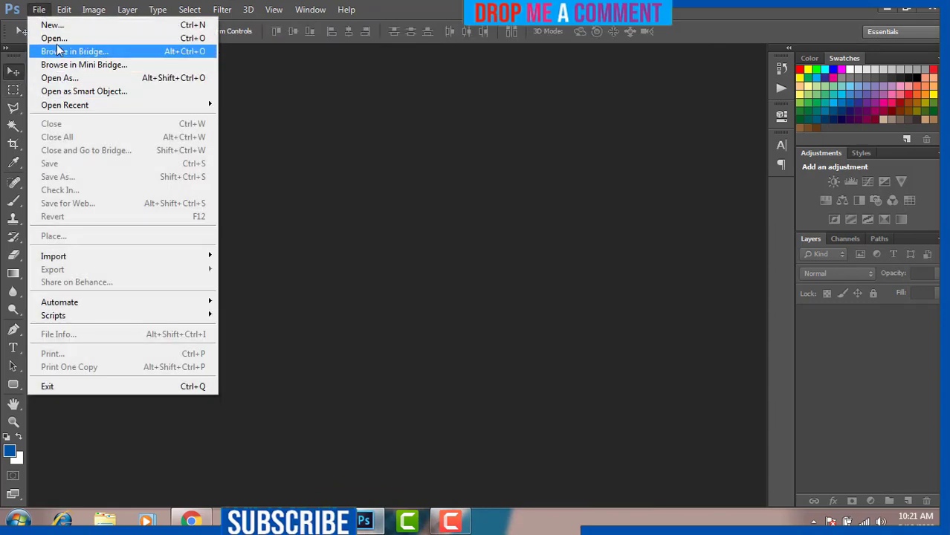
left_click(54, 25)
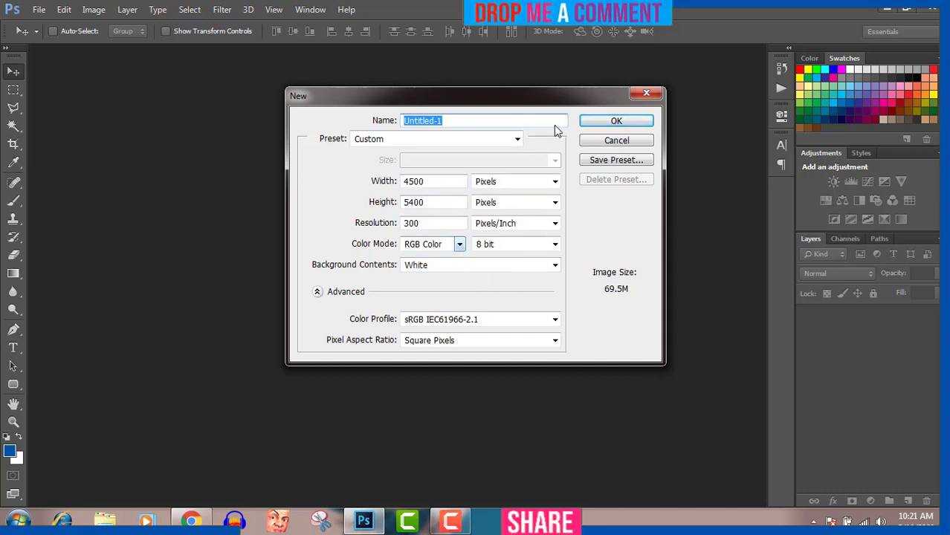
left_click(614, 122)
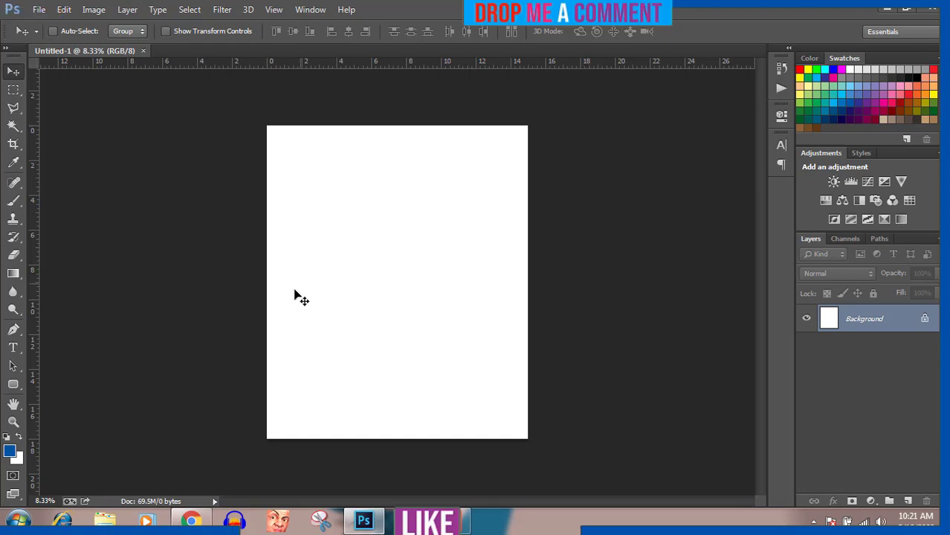
Add the text "THINK" in Bebas Neue on the upper part of the canvas.
left_click(13, 348)
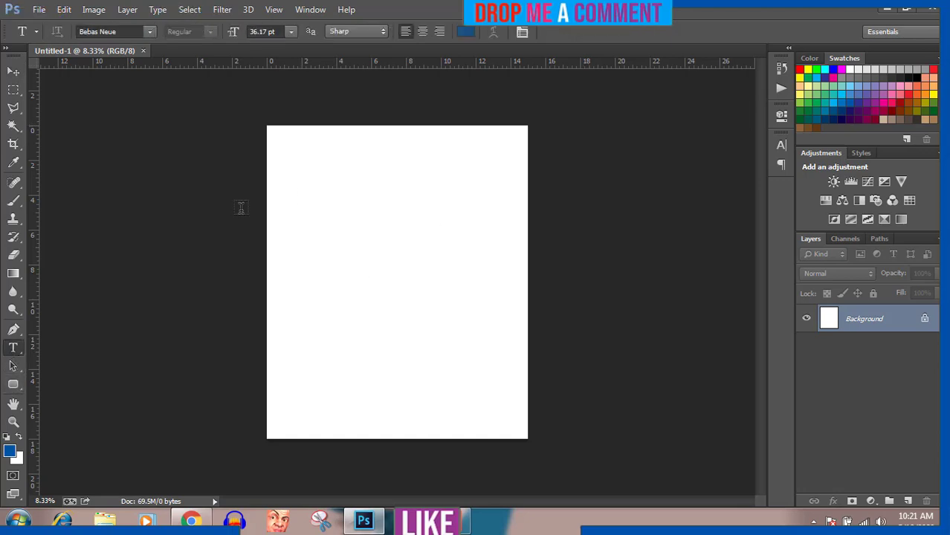
left_click(334, 179)
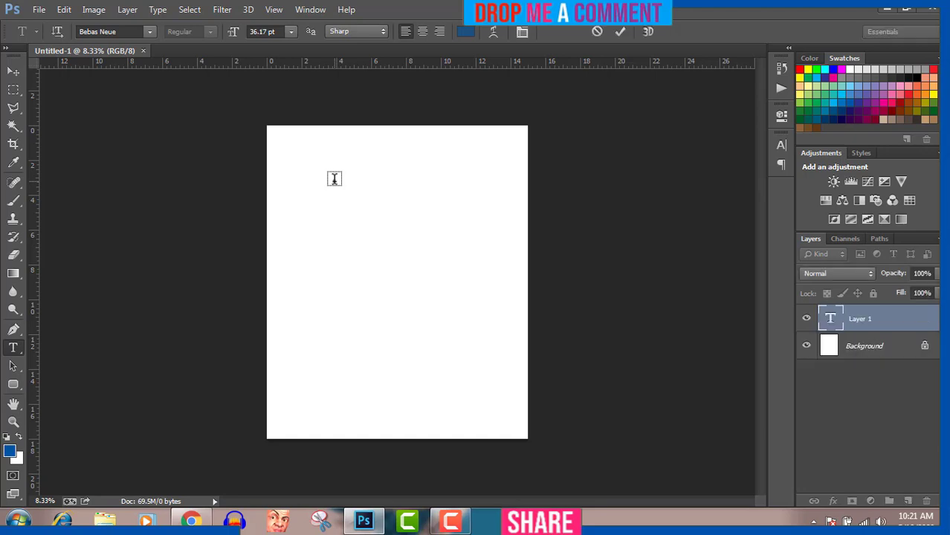
type("H")
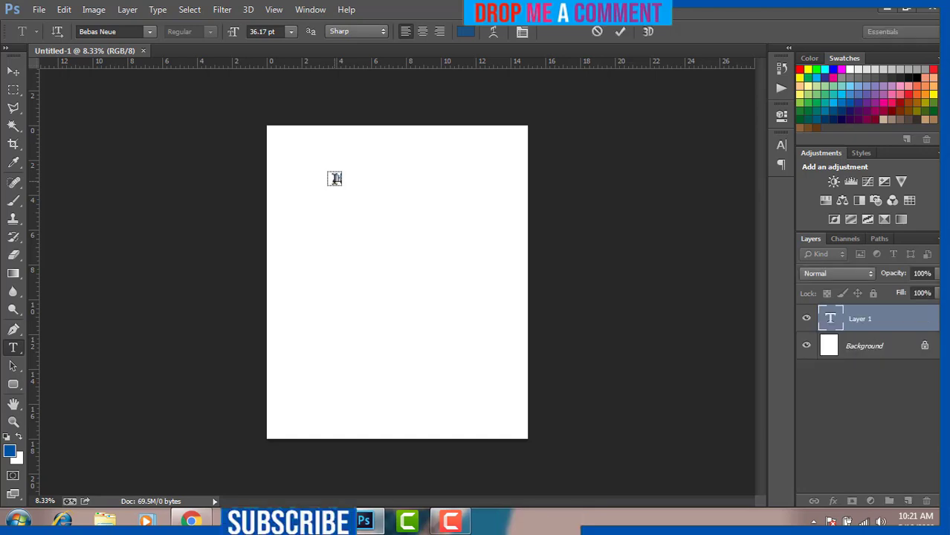
type("ello")
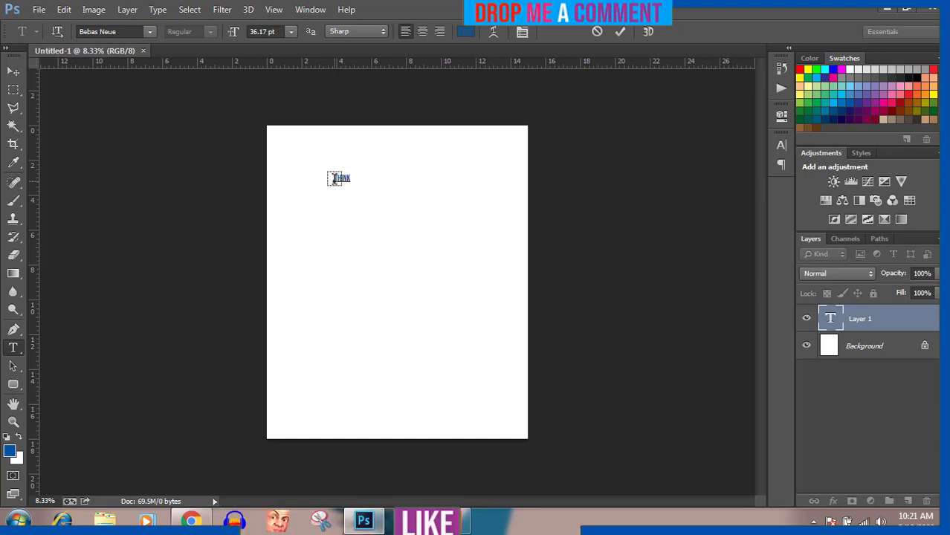
type("su")
left_click(13, 75)
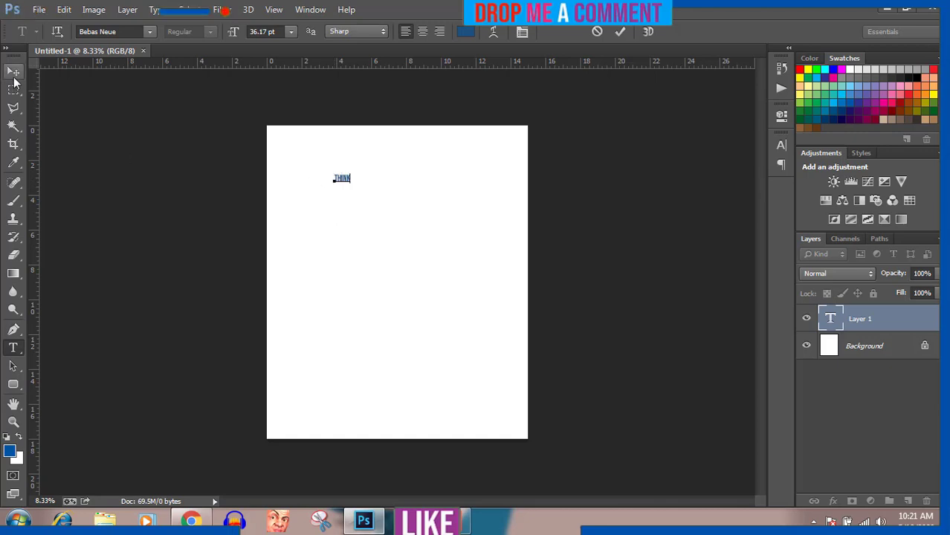
Scale the THINK text proportionally to about 803% and place it near the top of the canvas, roughly centred.
key("ctrl+t")
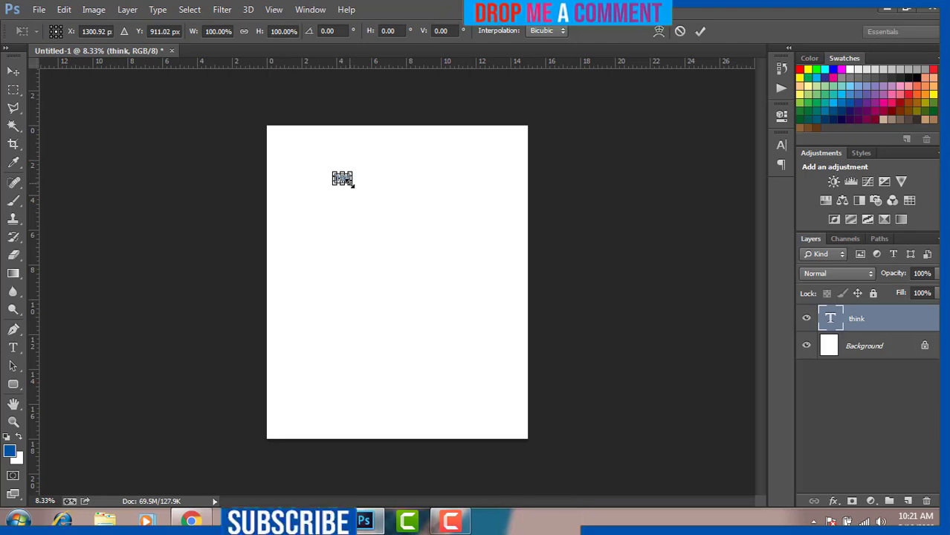
left_click_drag(354, 185, 427, 193)
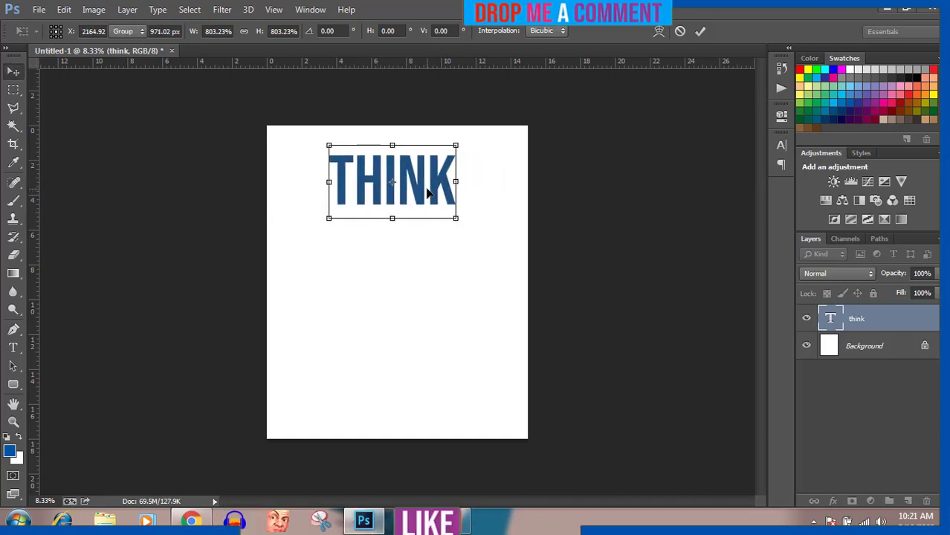
key("Return")
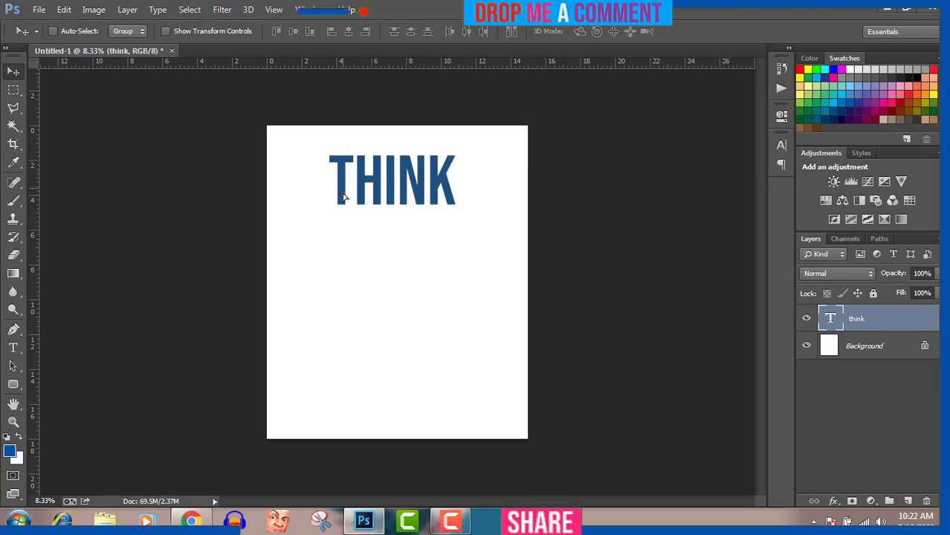
Duplicate the THINK text directly beneath the original and replace the copy's wording with "LIKE ME".
left_click_drag(345, 195, 347, 249)
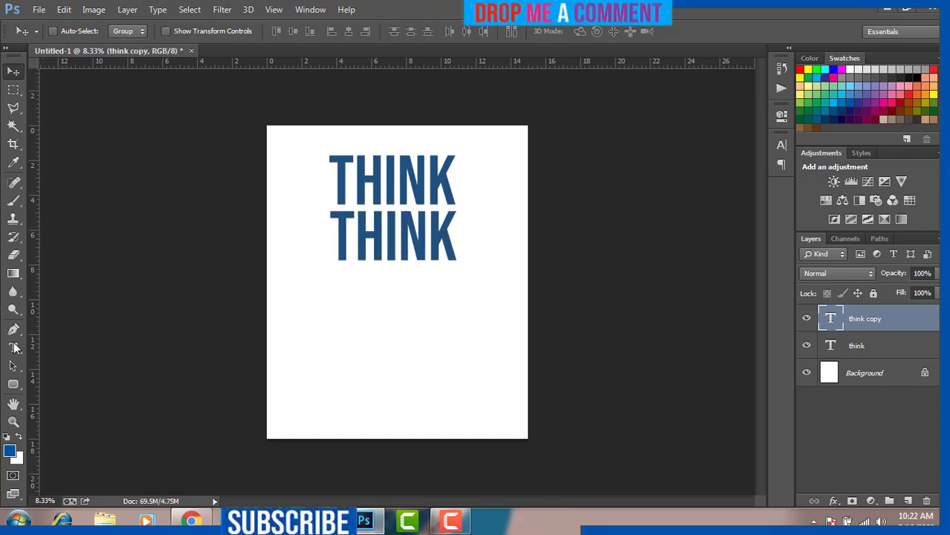
left_click(11, 350)
left_click(394, 235)
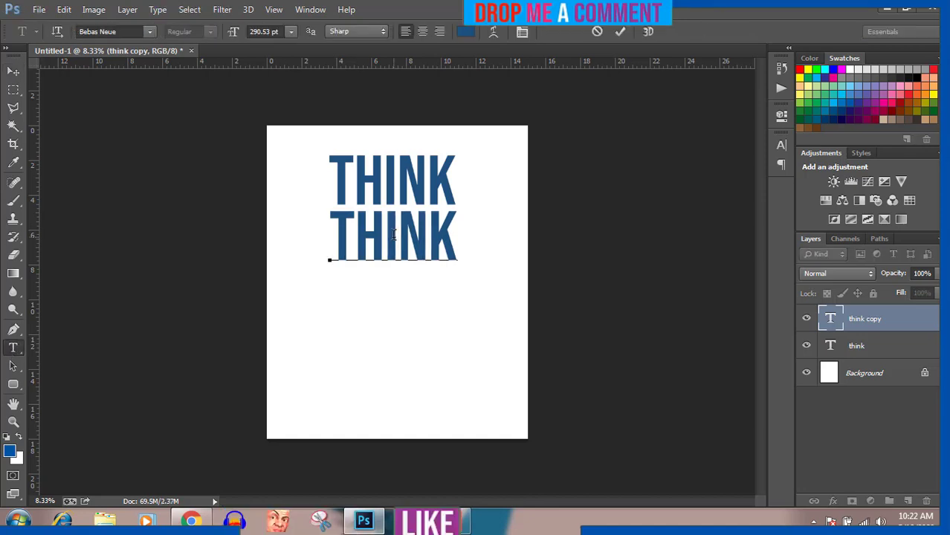
key("ctrl")
key("ctrl+a")
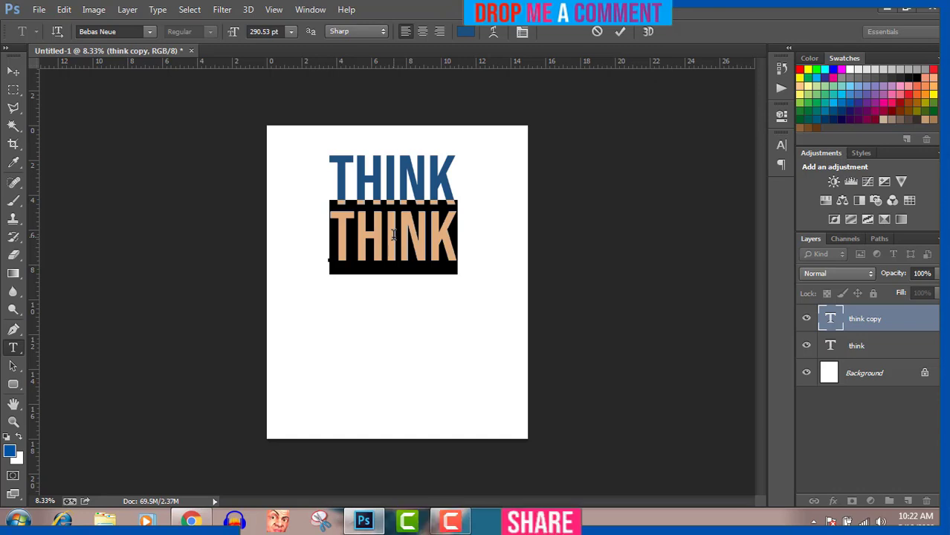
type("LIK")
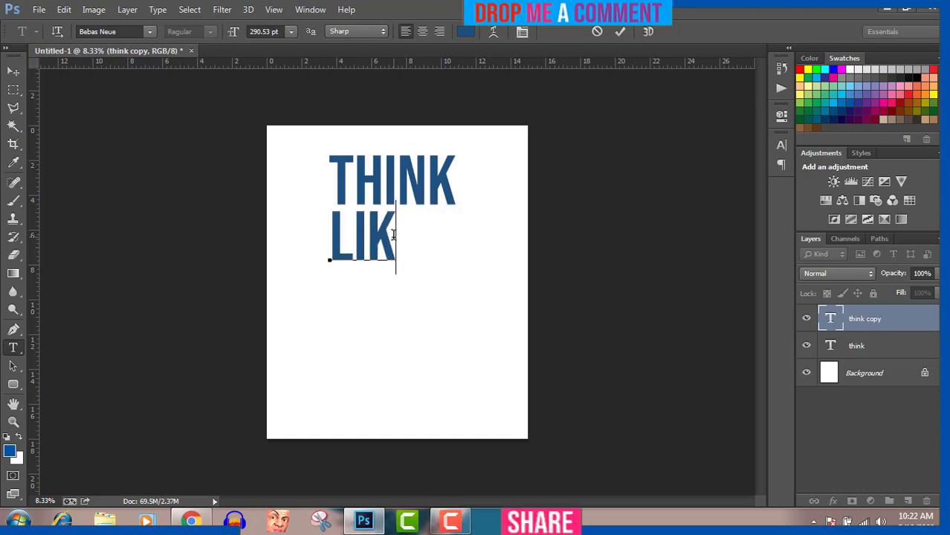
type("E")
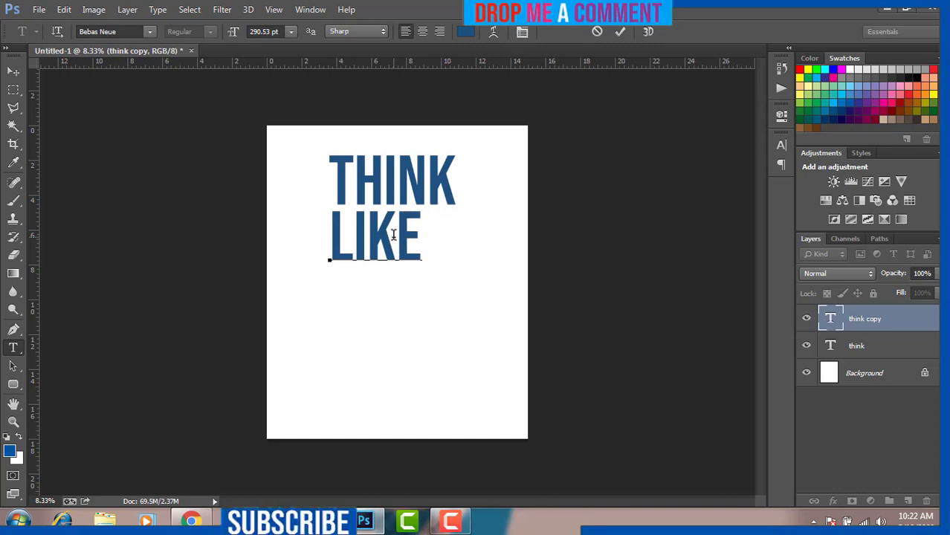
type(" ME")
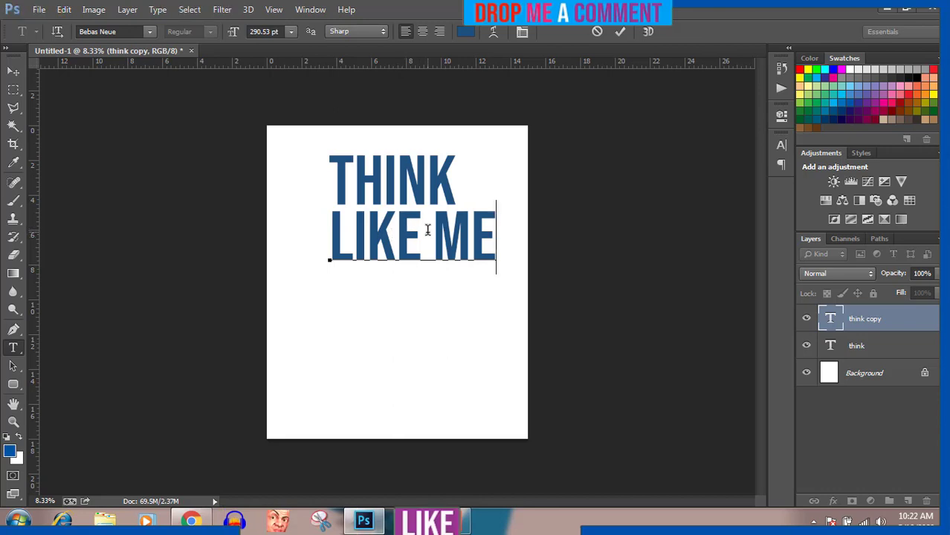
Recolour only the word ME in the second text line with the Pure Violet swatch.
left_click_drag(432, 227, 491, 237)
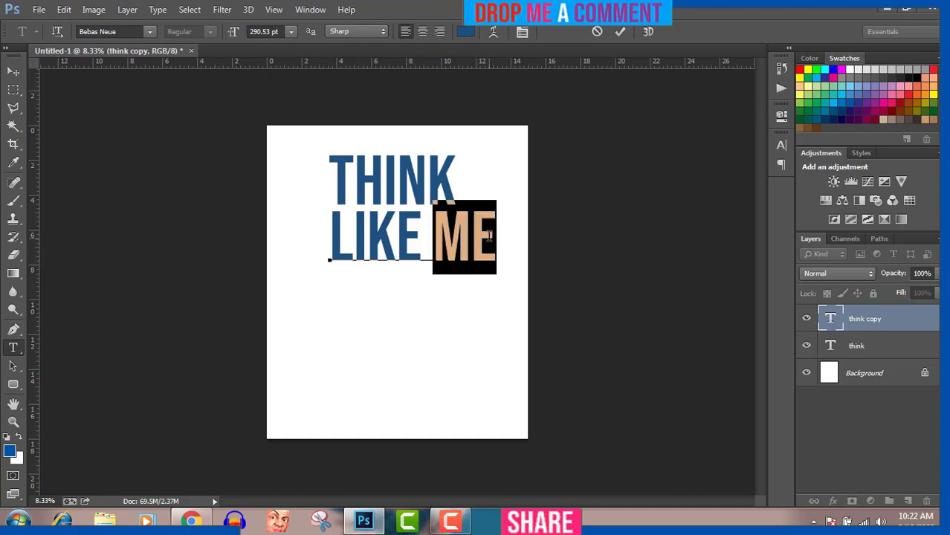
left_click(861, 102)
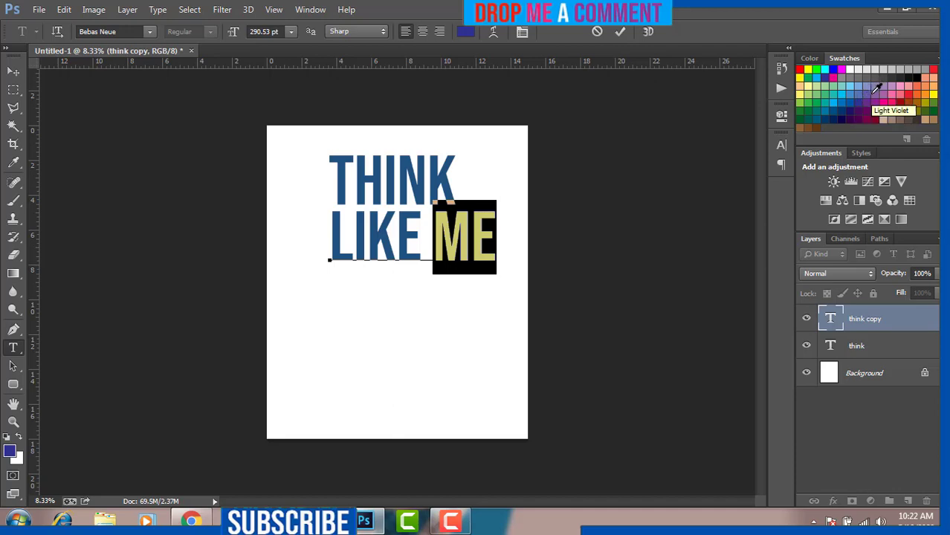
left_click(872, 94)
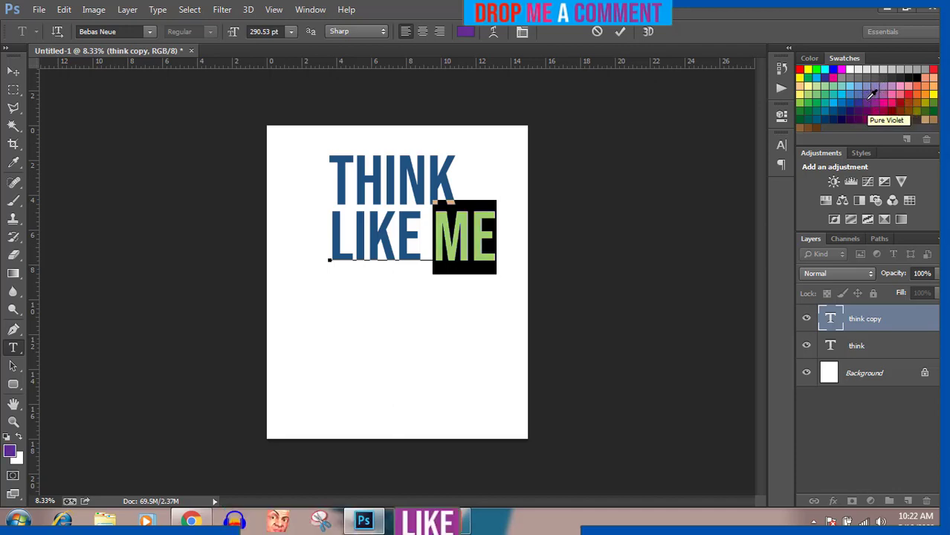
left_click(384, 220)
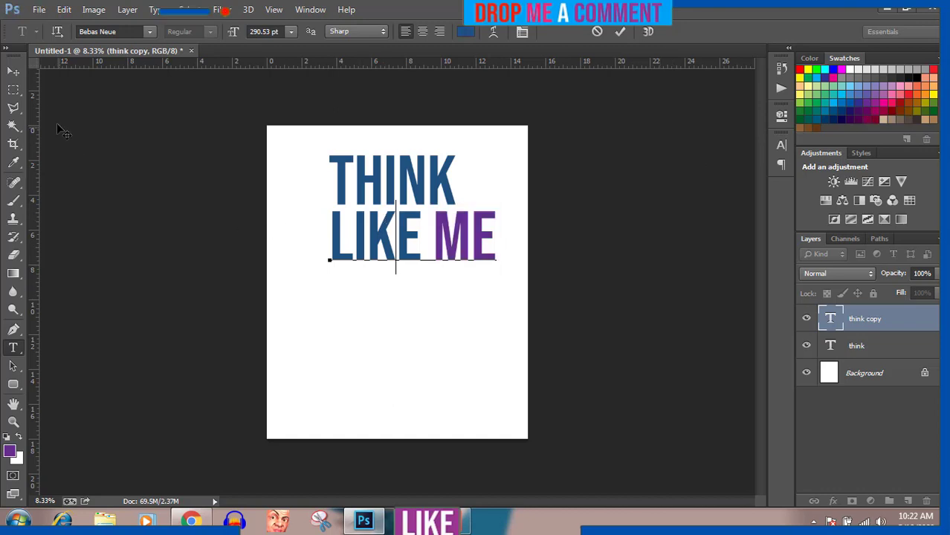
Shift the LIKE ME line sideways so that it sits centred beneath THINK.
left_click(12, 70)
left_click_drag(424, 251, 393, 247)
key("Right")
key("Right")
key("Right")
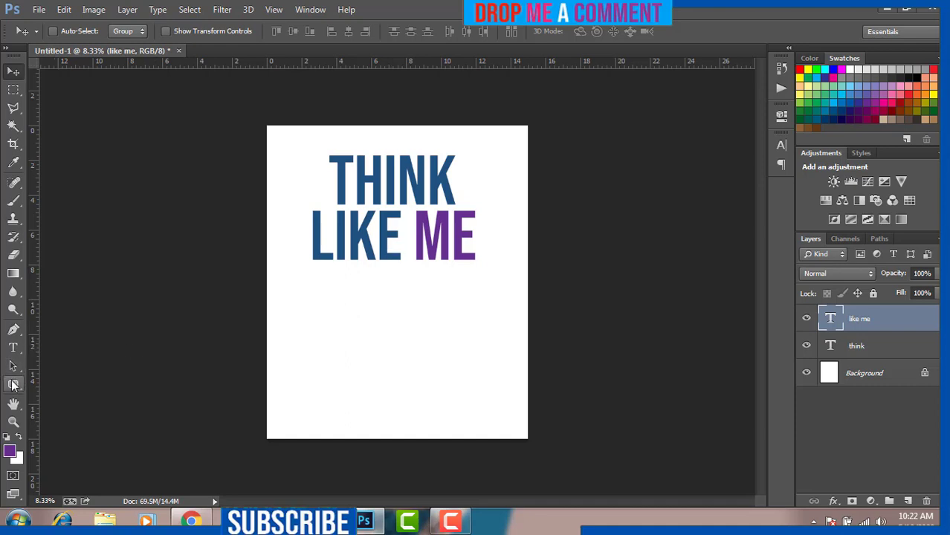
Draw a violet rectangle of about 2388 × 2124 px below the LIKE ME text.
left_click(13, 385)
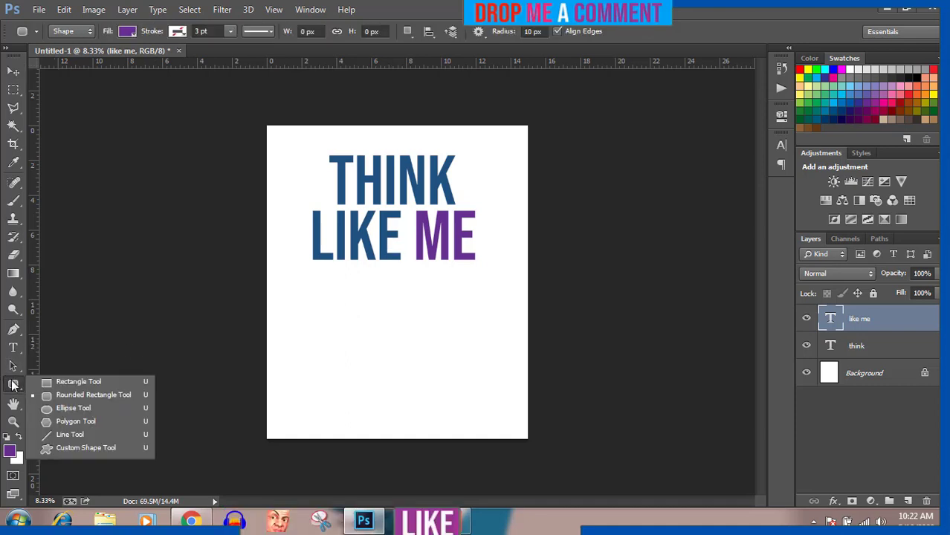
left_click(49, 382)
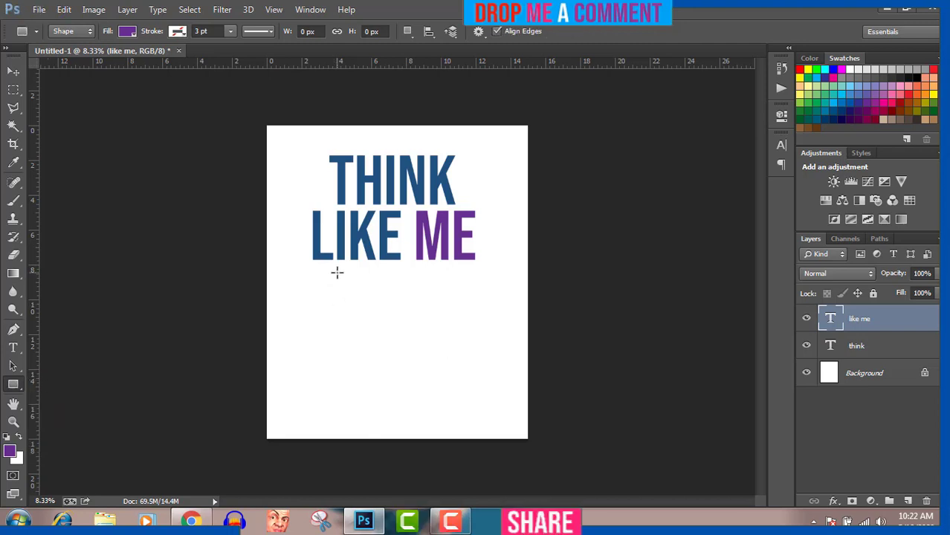
left_click_drag(337, 272, 475, 396)
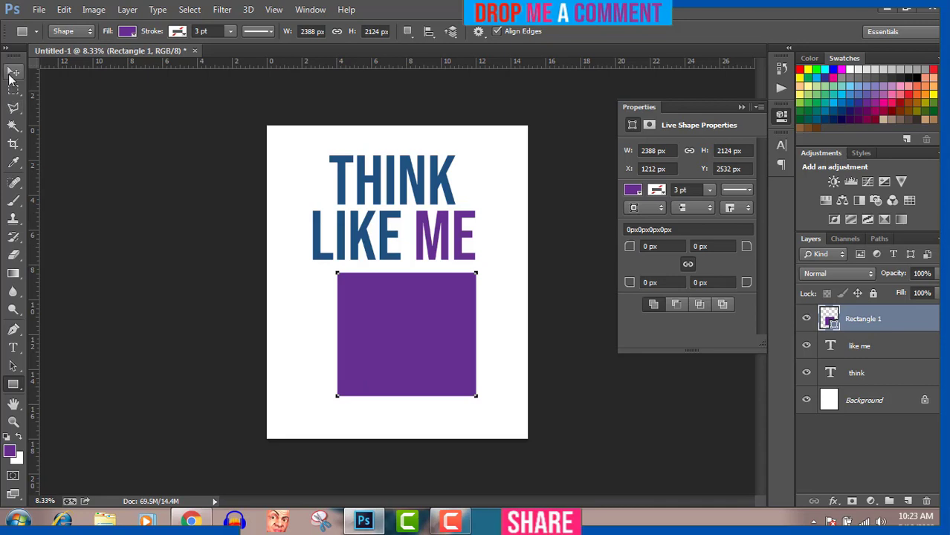
Move the violet rectangle to about X 1044 px, Y 2508 px so it is centred closely under the text.
left_click(12, 74)
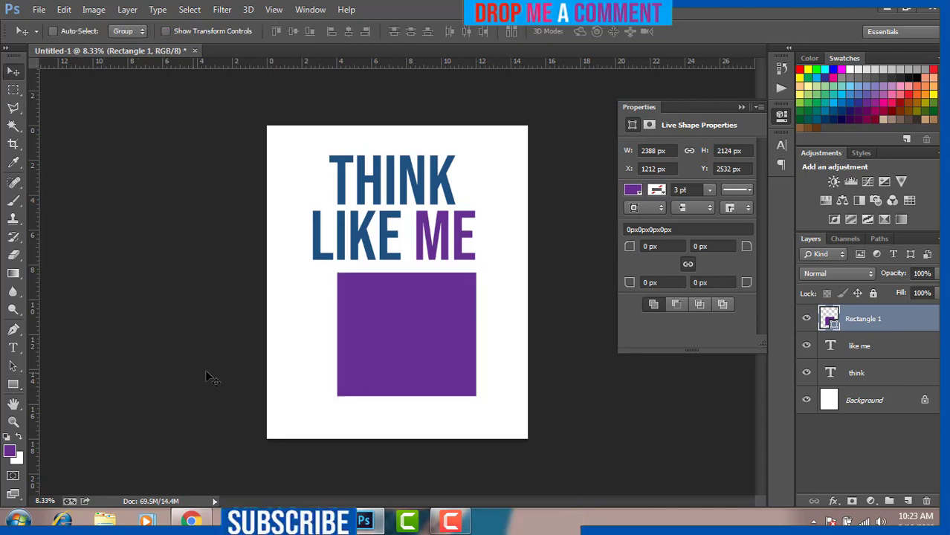
left_click_drag(413, 345, 402, 350)
key("Right")
key("Right")
key("Right")
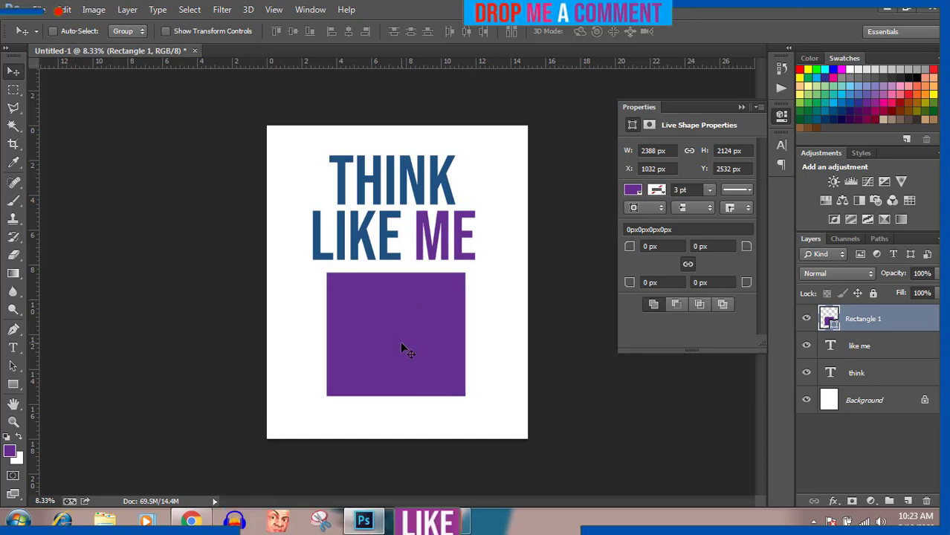
key("Up")
key("Up")
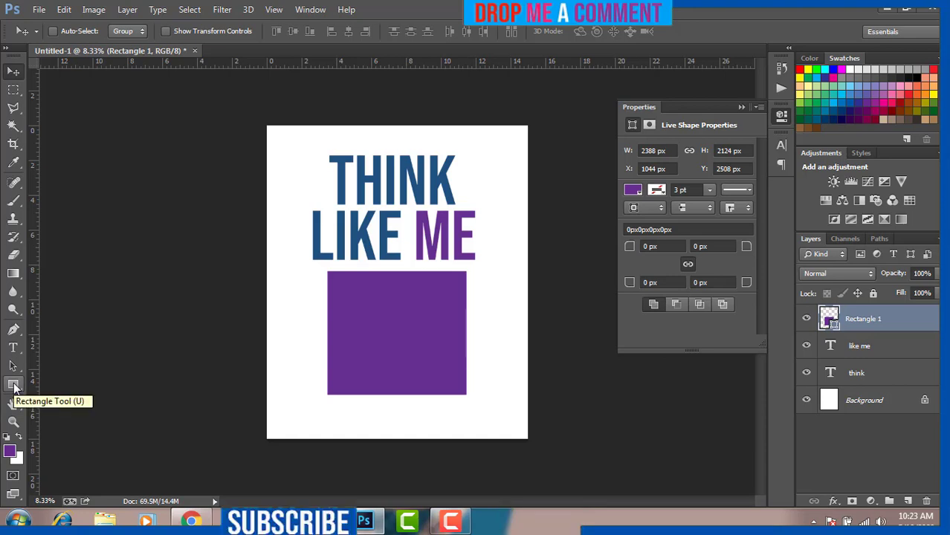
Draw a thin horizontal rectangle of about 2388 × 36 px across the upper part of the violet rectangle.
left_click(13, 386)
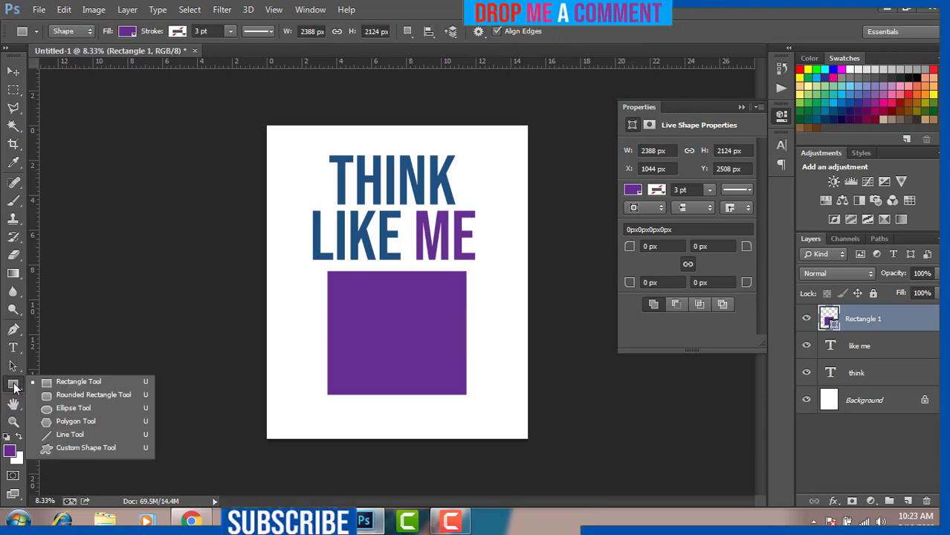
left_click(46, 383)
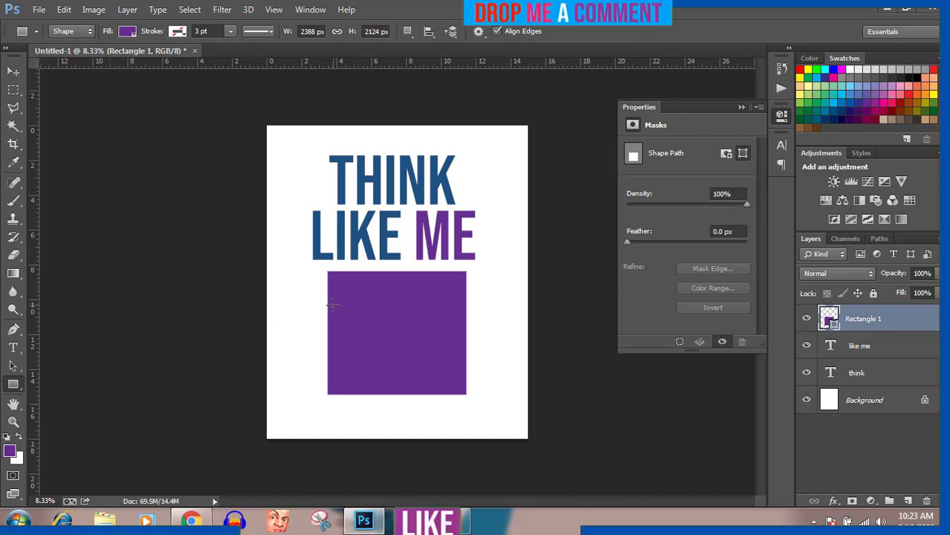
left_click_drag(327, 305, 469, 305)
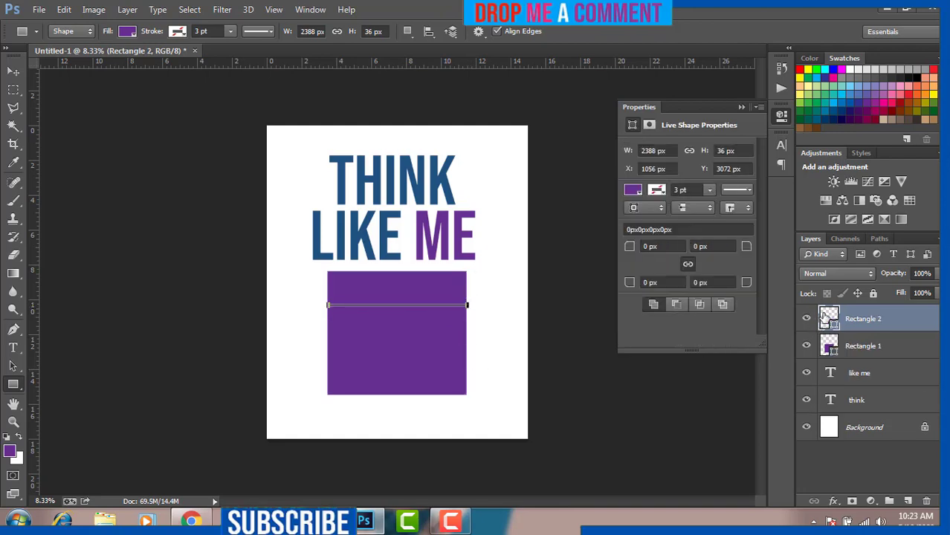
Change the thin strip's fill to white (ffffff), sampled from the canvas background.
double_click(828, 318)
left_click(500, 185)
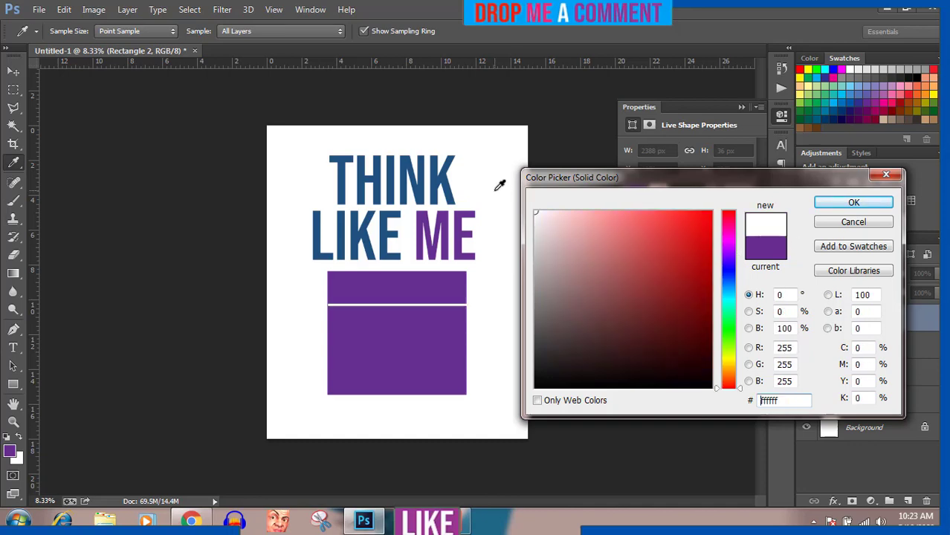
left_click(851, 203)
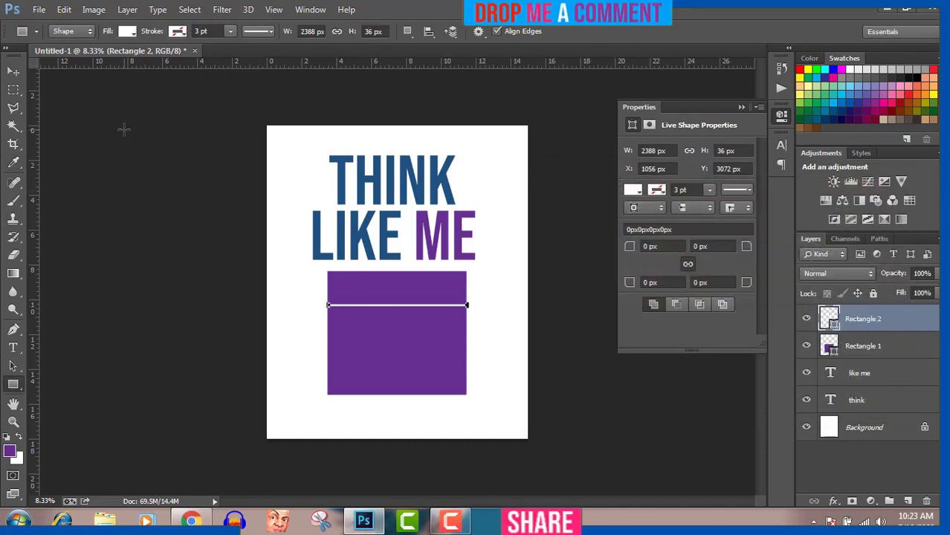
Duplicate the white strip and place both at X 1044 px, at about Y 3228 px and Y 3924 px, splitting the violet rectangle into three rows.
left_click(12, 72)
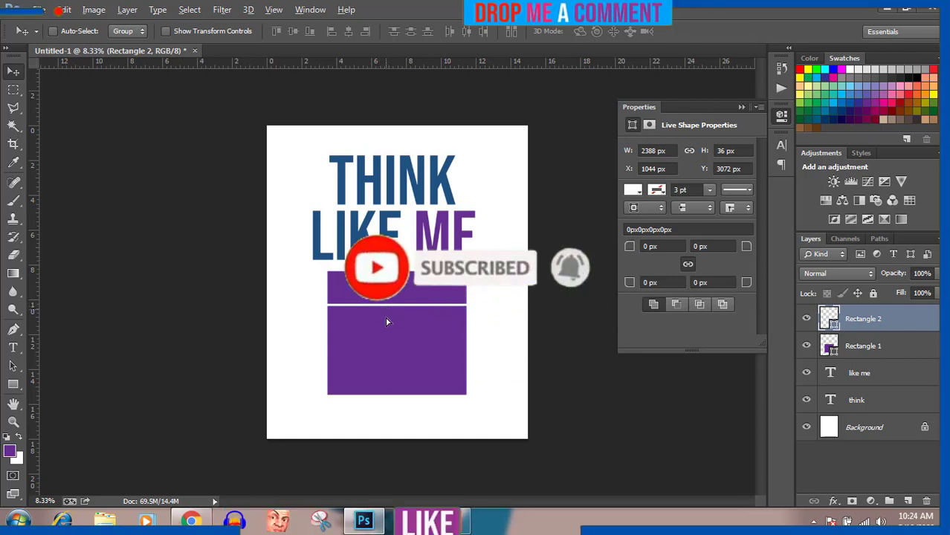
left_click_drag(387, 313, 388, 354)
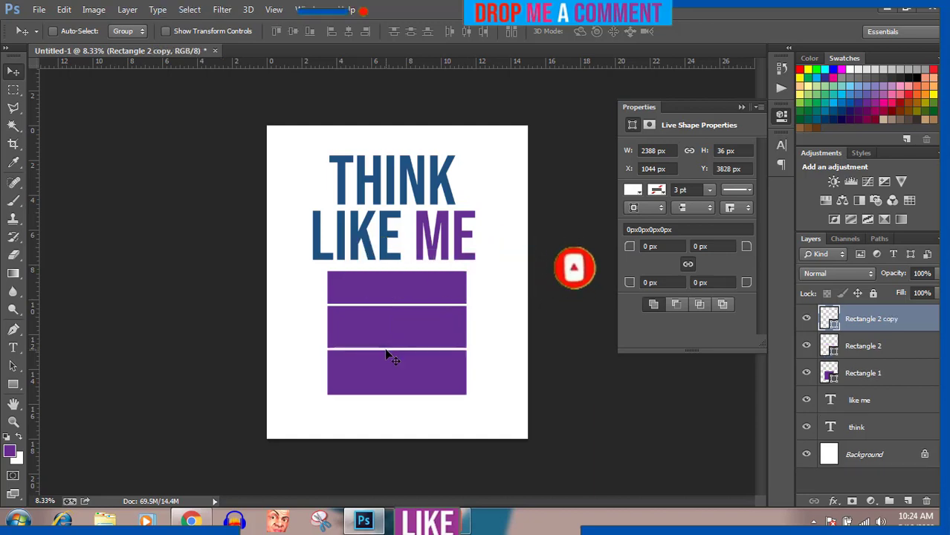
left_click(884, 349)
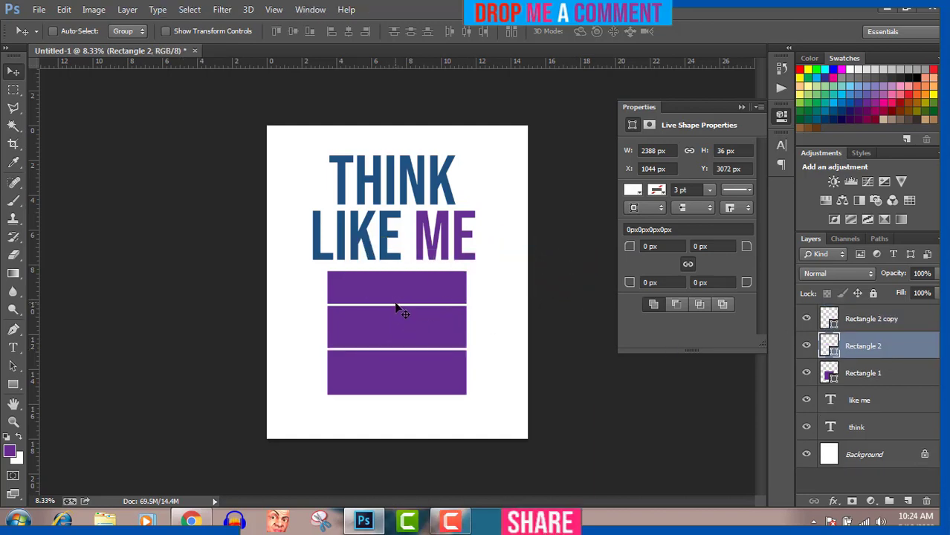
left_click_drag(396, 311, 396, 319)
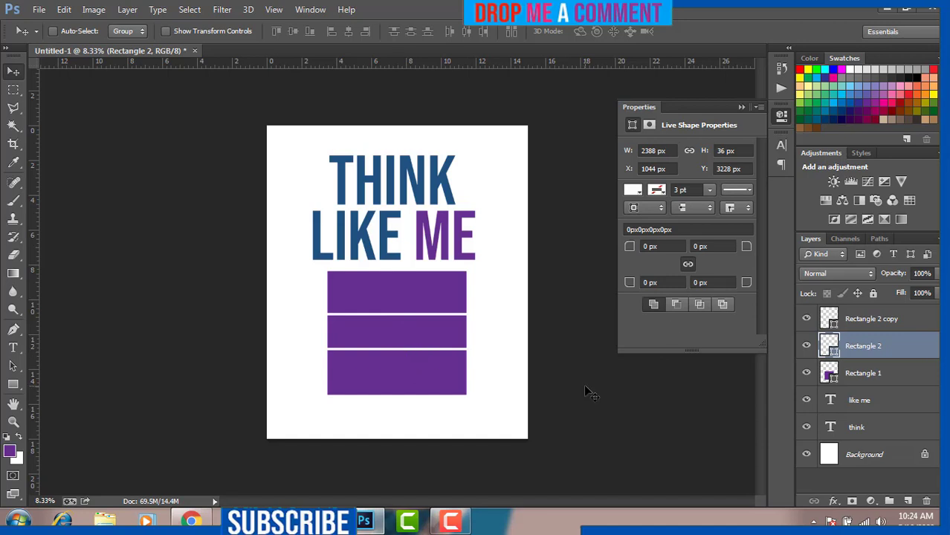
left_click(874, 321)
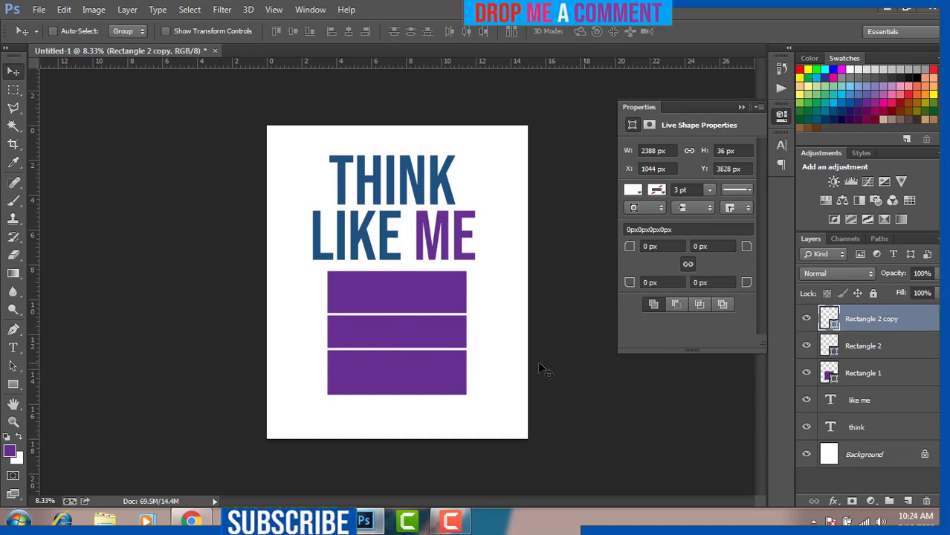
left_click_drag(403, 352, 403, 362)
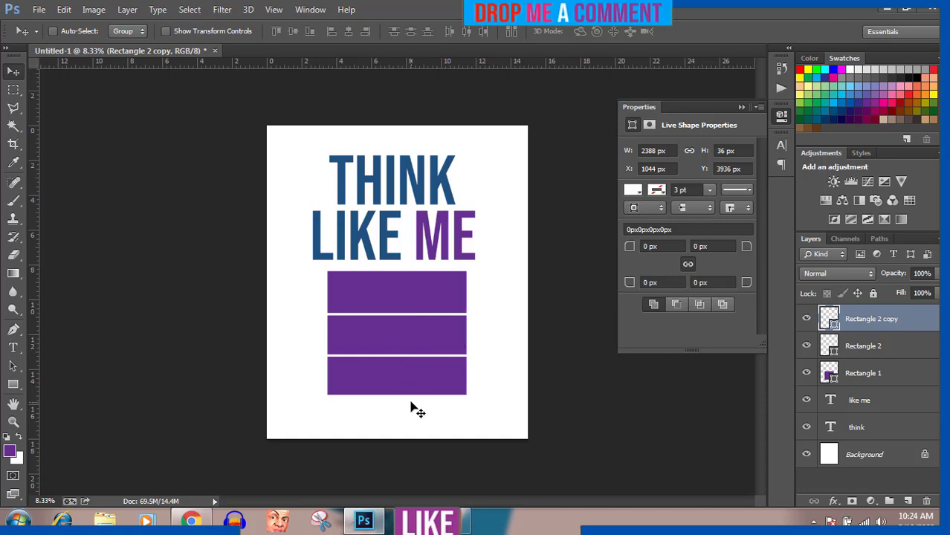
key("Up")
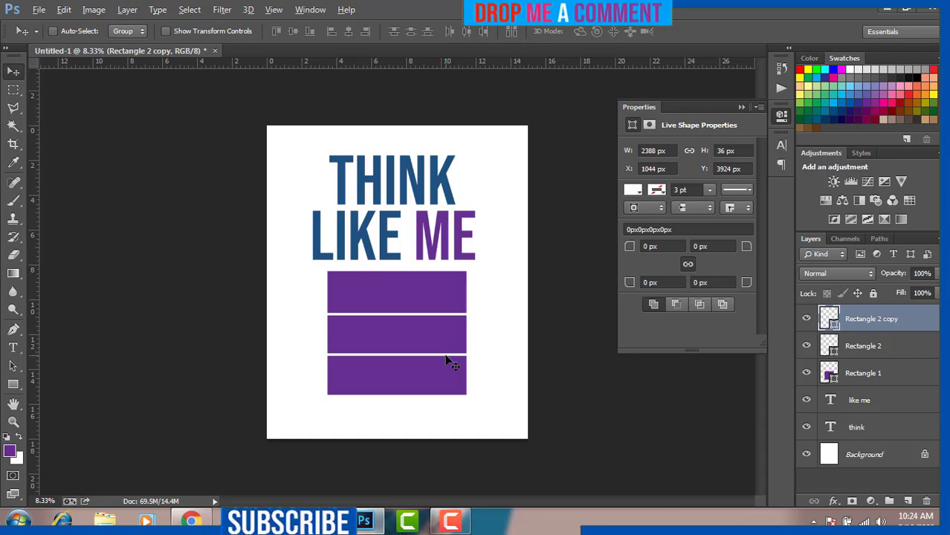
Duplicate the lower white strip downward and rotate the copy 90° clockwise, applying the transformation.
left_click_drag(449, 362, 448, 389)
key("ctrl+t")
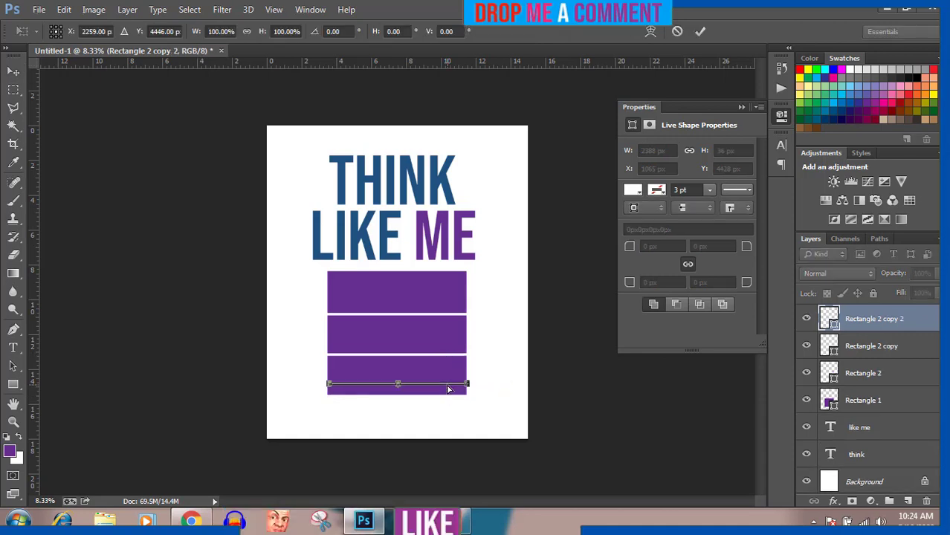
right_click(444, 386)
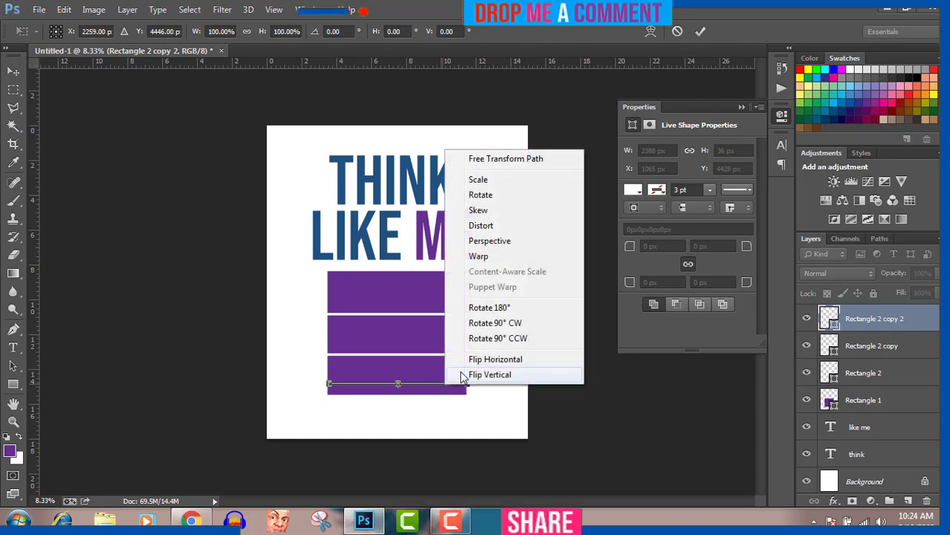
left_click(498, 325)
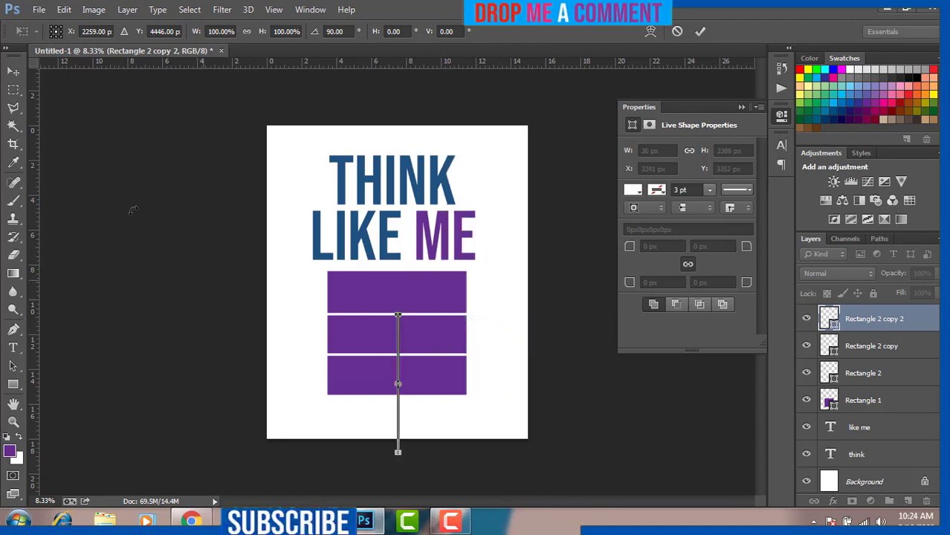
left_click(12, 71)
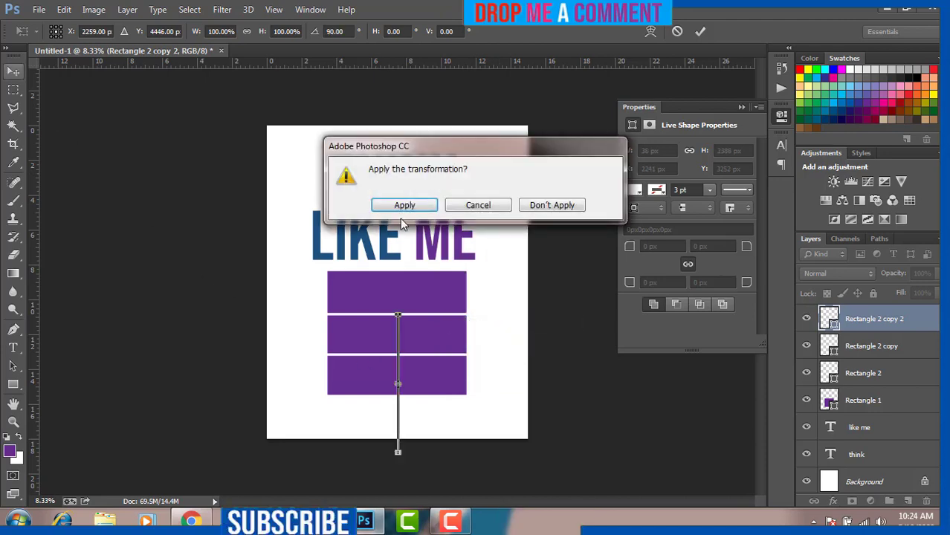
left_click(399, 208)
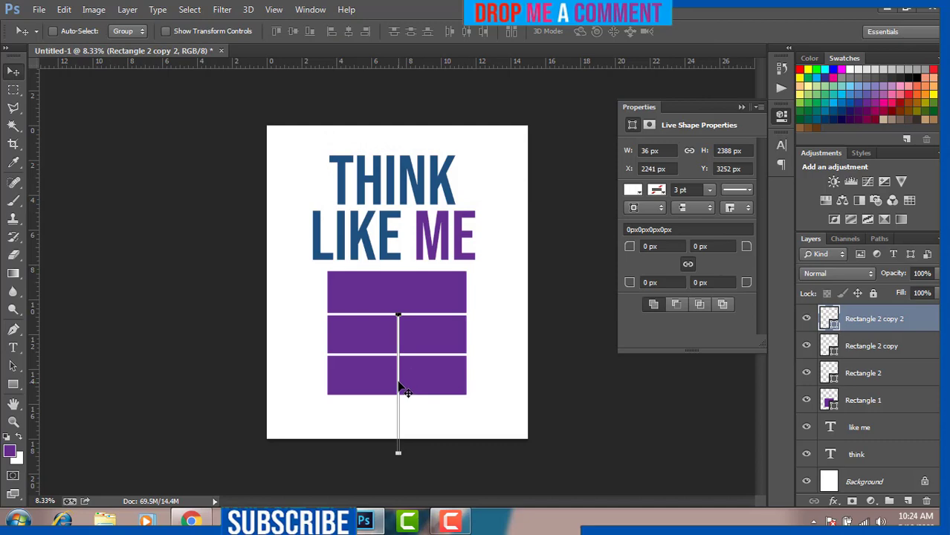
Place the vertical strip at X 2637 px, Y 2508 px and a duplicate of it at X 1809 px to form three columns.
left_click_drag(403, 386, 424, 342)
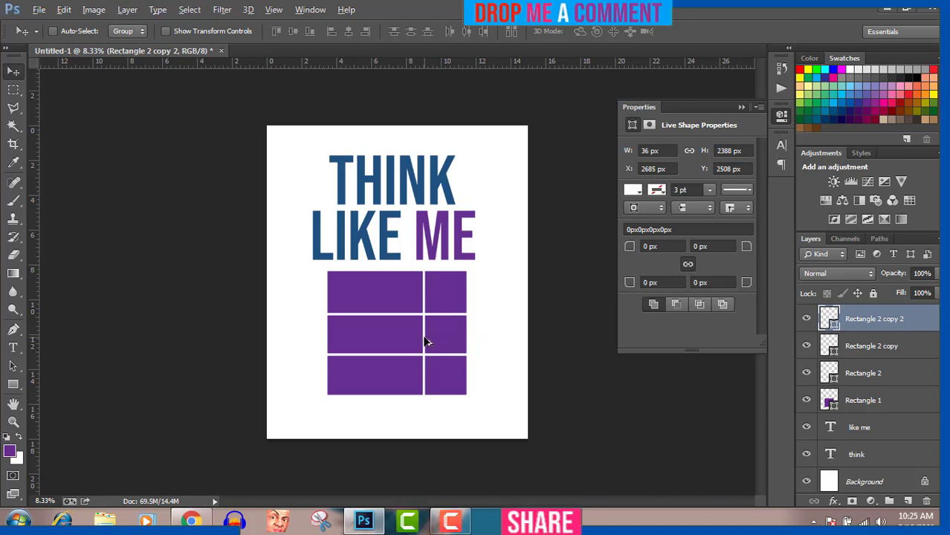
left_click_drag(426, 341, 373, 343)
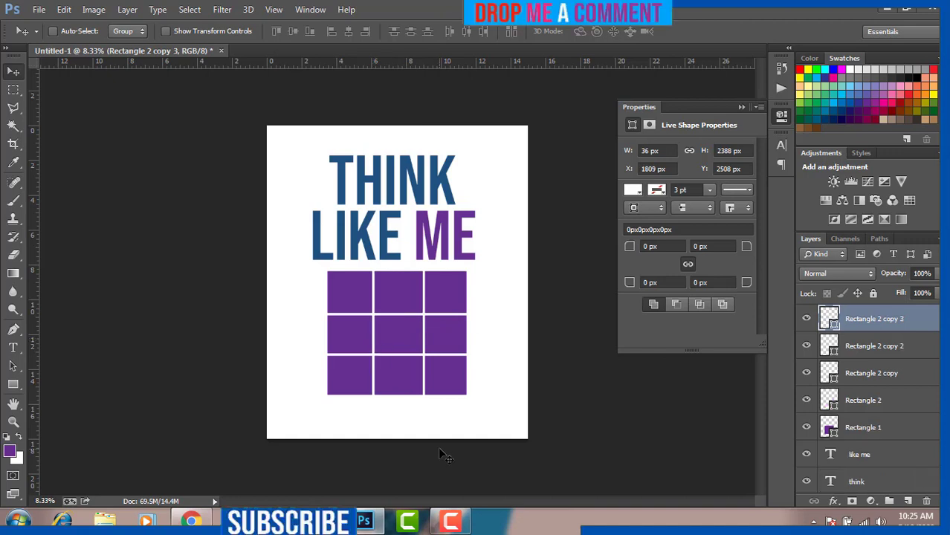
left_click(883, 344)
key("Left")
key("Left")
key("Left")
key("Left")
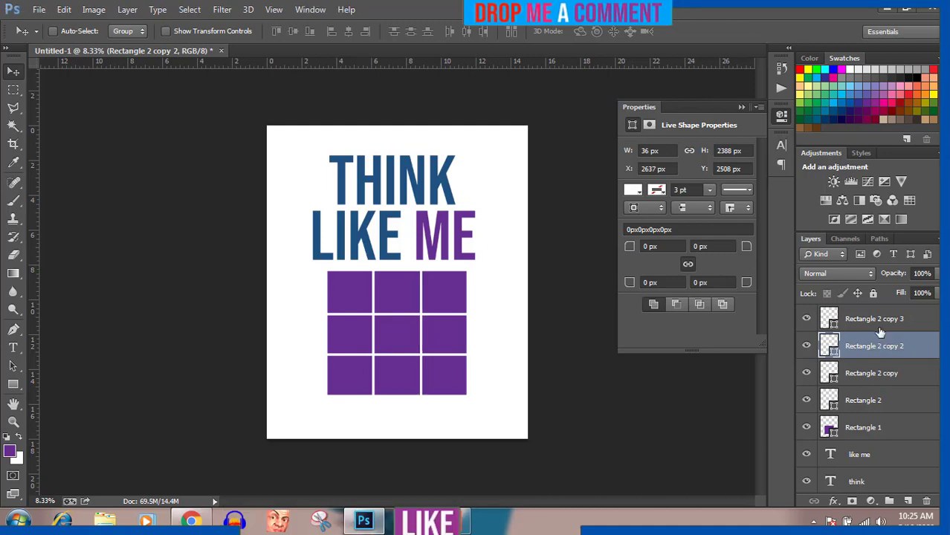
left_click(878, 319)
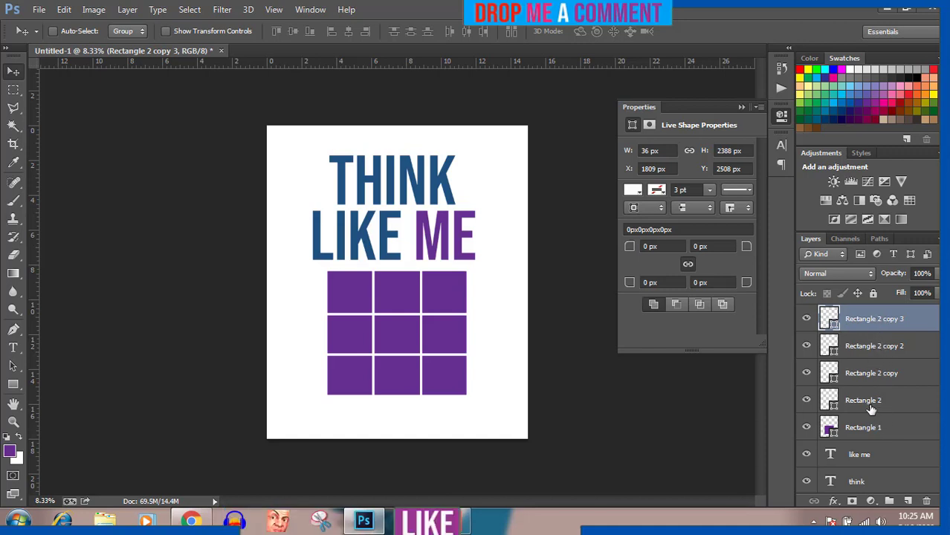
Group the violet rectangle with all four white strips.
left_click(877, 428)
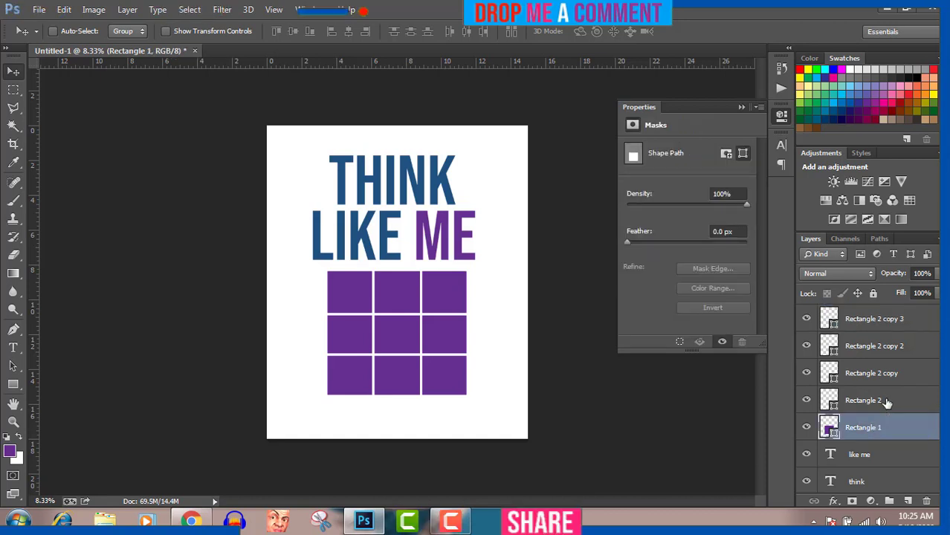
left_click(885, 401, "shift")
left_click(882, 377, "shift")
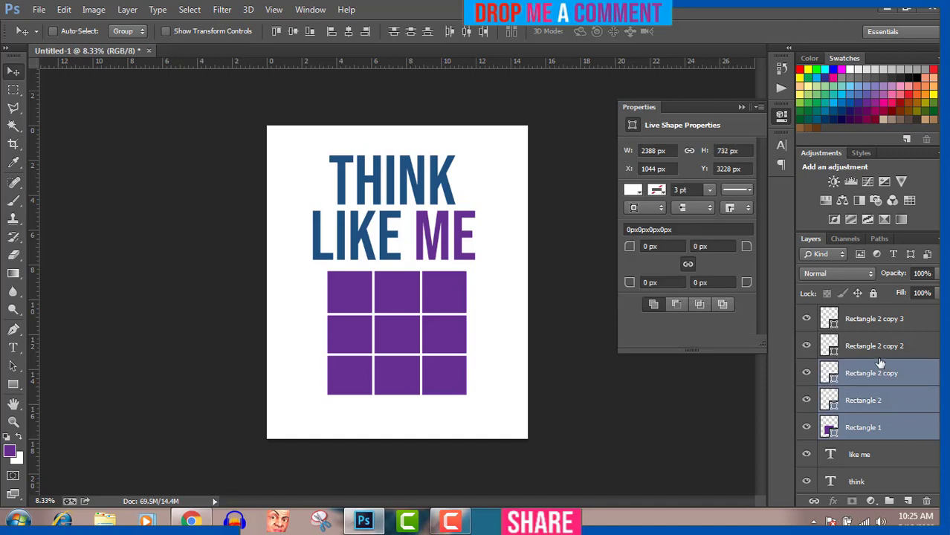
left_click(877, 351, "shift")
left_click(876, 320, "shift")
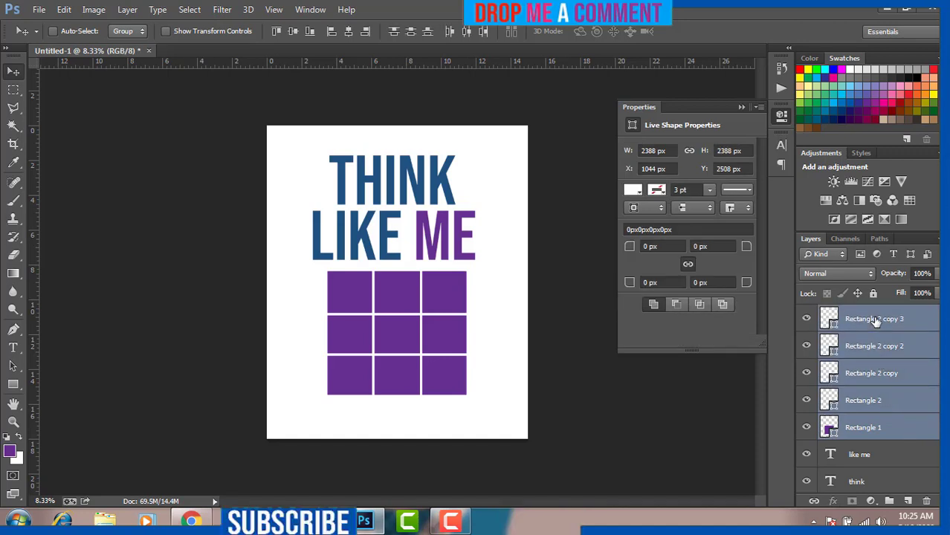
key("ctrl+g")
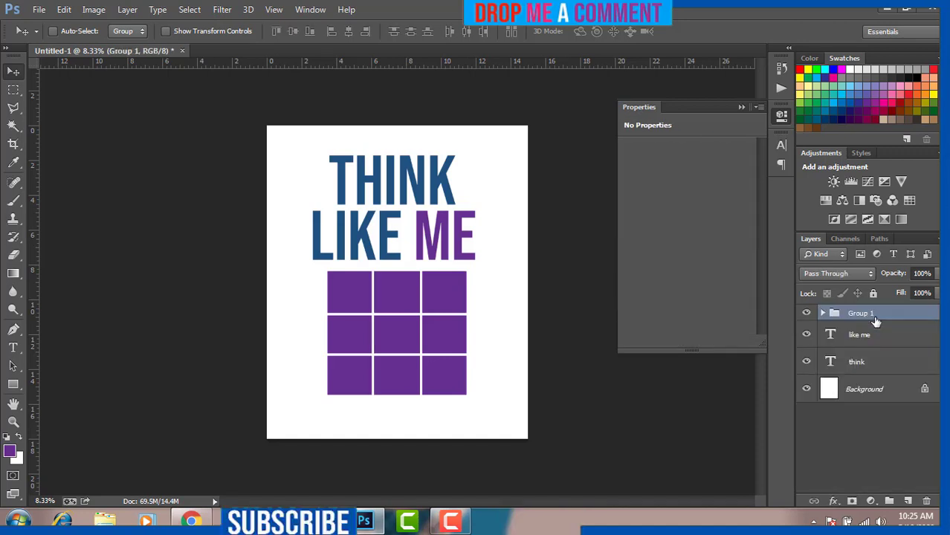
Nudge the grid group upward until it sits just beneath the LIKE ME text.
key("shift+Up")
key("shift+Up")
key("shift+Up")
key("shift+Up")
key("shift+Up")
key("shift+Up")
key("shift+Up")
key("shift+Up")
key("shift+Up")
key("shift+Up")
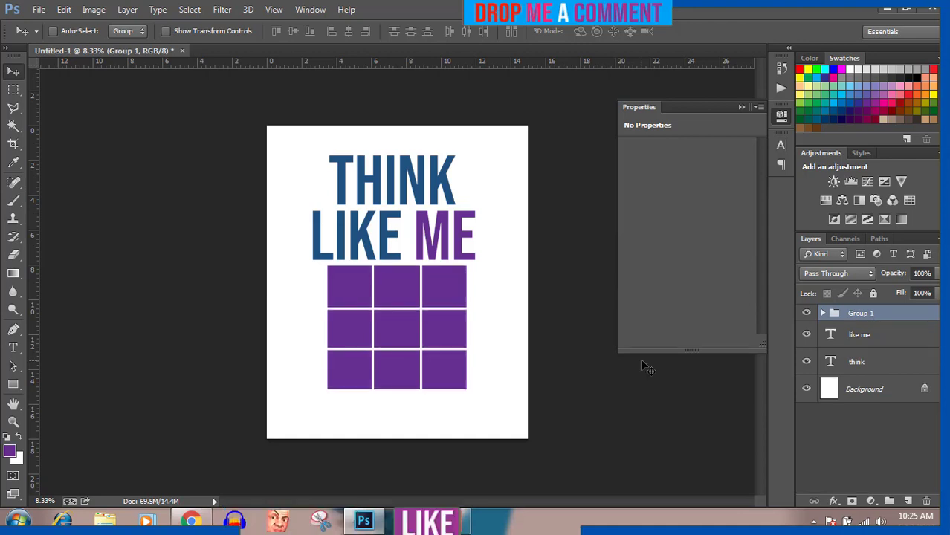
Move the THINK and LIKE ME text layers together upward and slightly to the right, widening the gap above the grid.
left_click(882, 346)
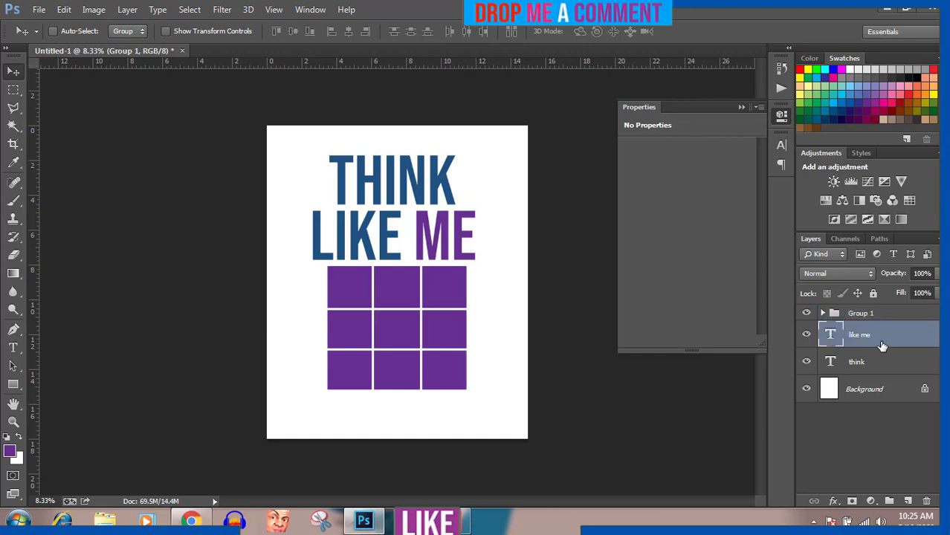
left_click(882, 368, "shift")
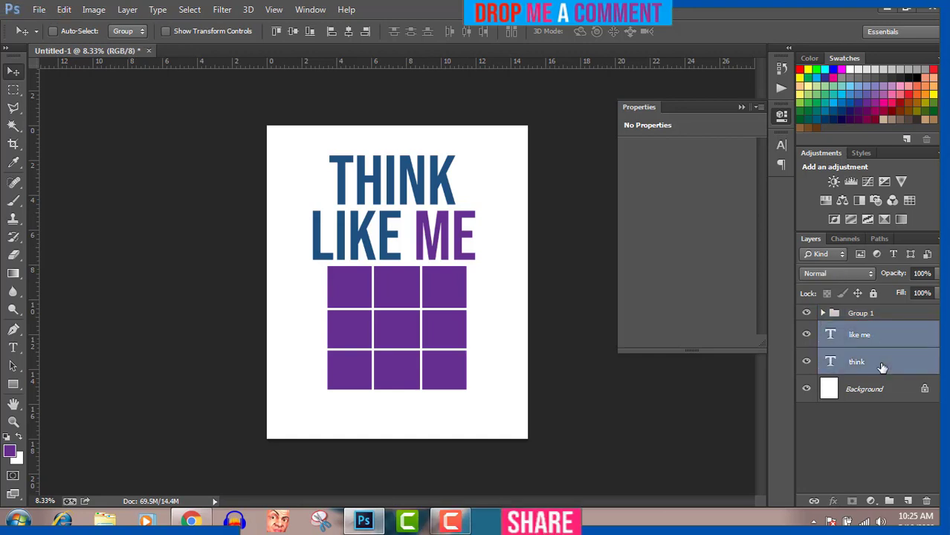
key("shift+Up")
key("shift+Up")
key("shift+Up")
key("shift+Up")
key("shift+Up")
key("shift+Up")
key("shift+Up")
key("shift+Up")
key("shift+Up")
key("shift+Up")
key("shift+Up")
key("shift+Up")
key("shift+Up")
key("shift+Up")
key("shift+Up")
key("shift+Up")
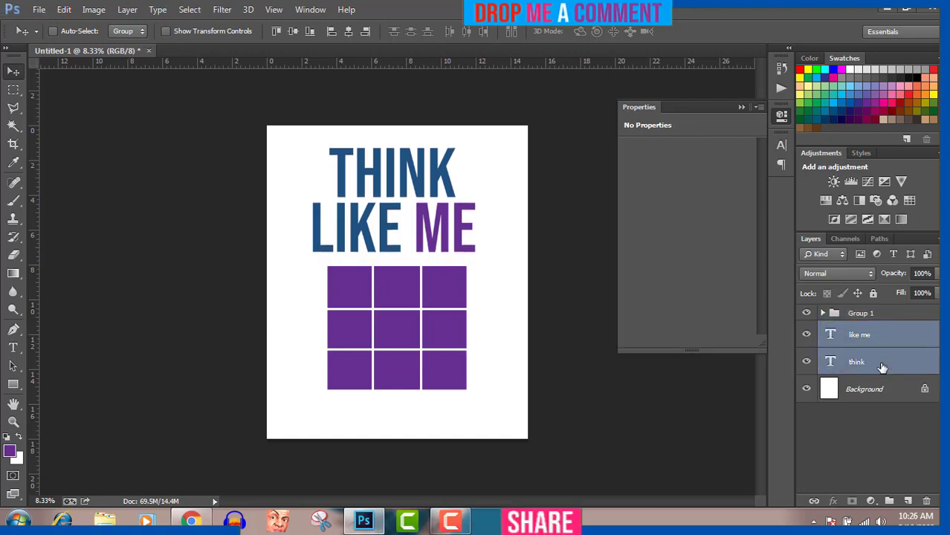
key("shift+Right")
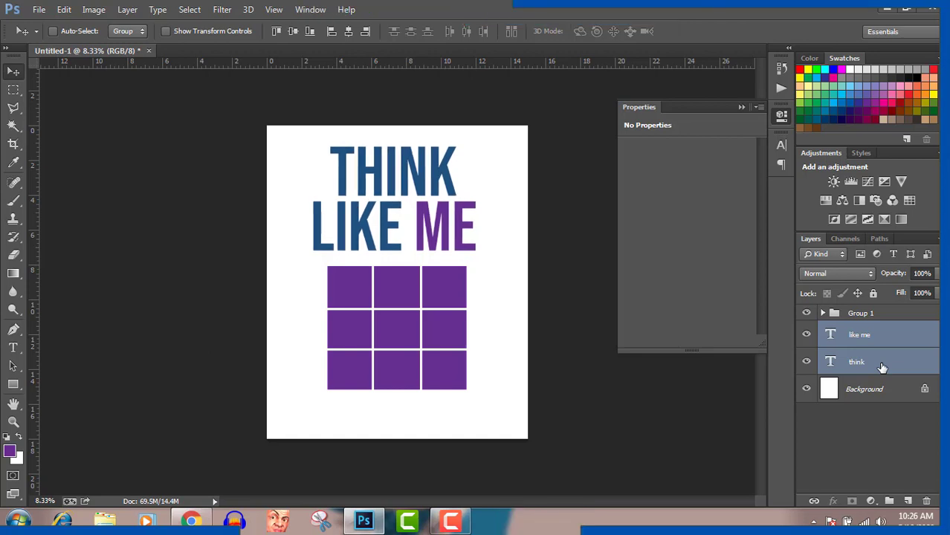
key("shift+Right")
key("shift+Up")
key("shift+Up")
key("shift+Up")
key("shift+Up")
key("shift+Up")
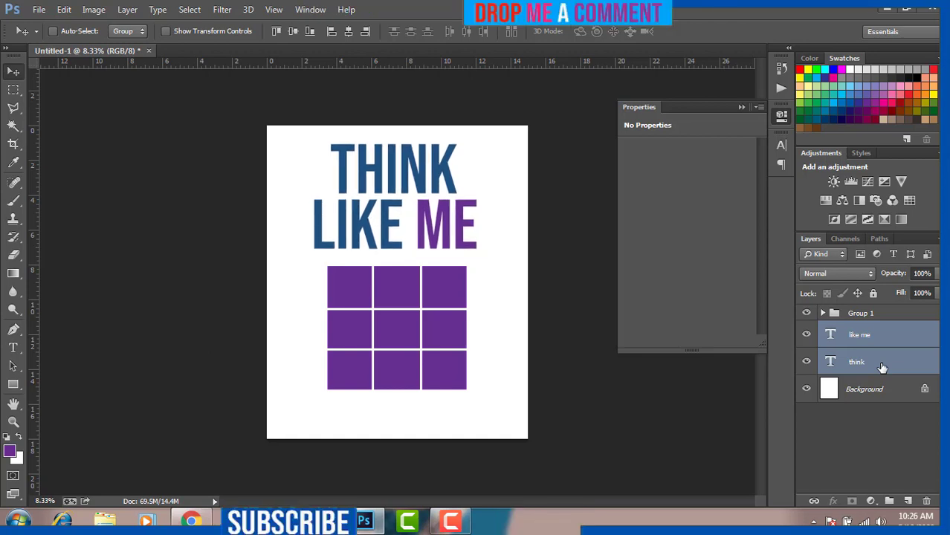
Raise the grid group slightly to reduce its gap to the repositioned text.
left_click(879, 315)
key("shift+Up")
key("shift+Up")
key("shift+Up")
key("shift+Up")
key("shift+Up")
key("shift+Up")
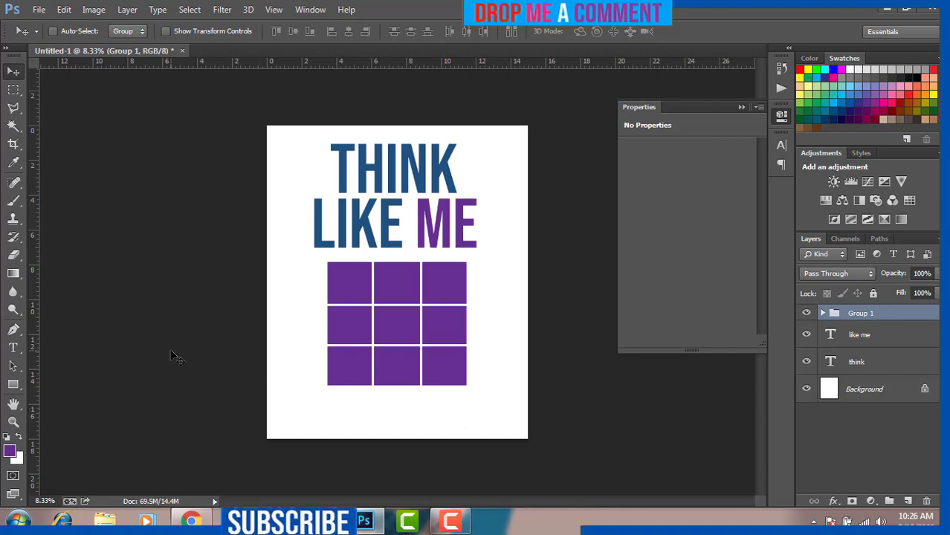
Start a new text layer in the grid's top-left cell and set its font size to 105 pt.
left_click(12, 348)
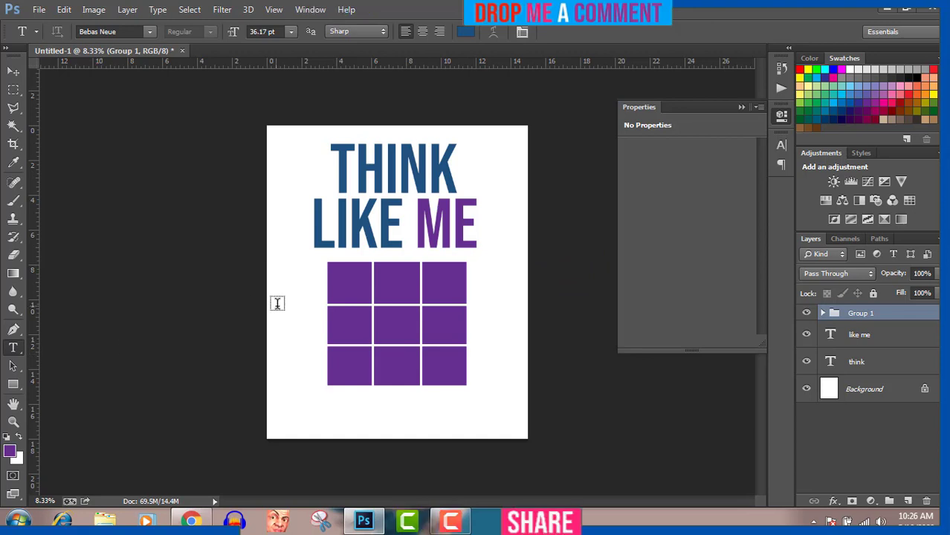
left_click(343, 285)
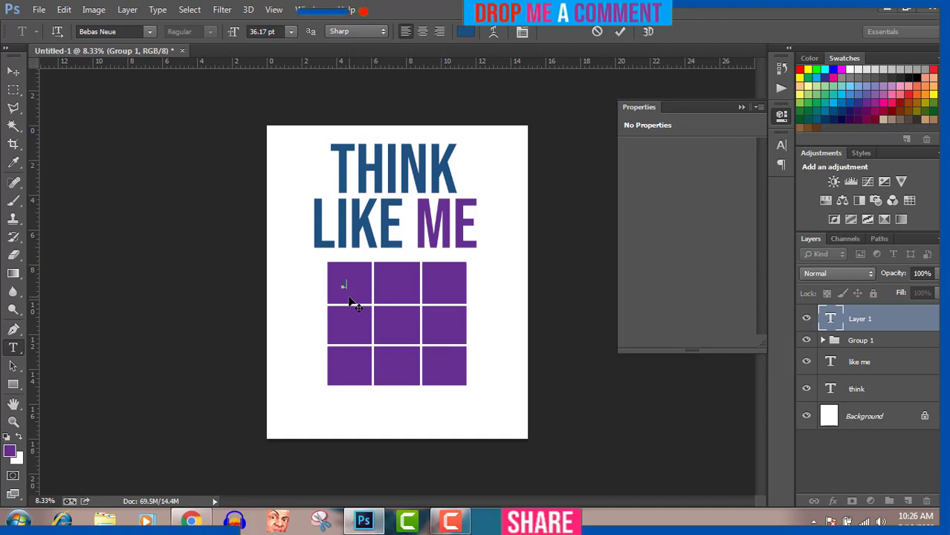
left_click(292, 32)
left_click(280, 268)
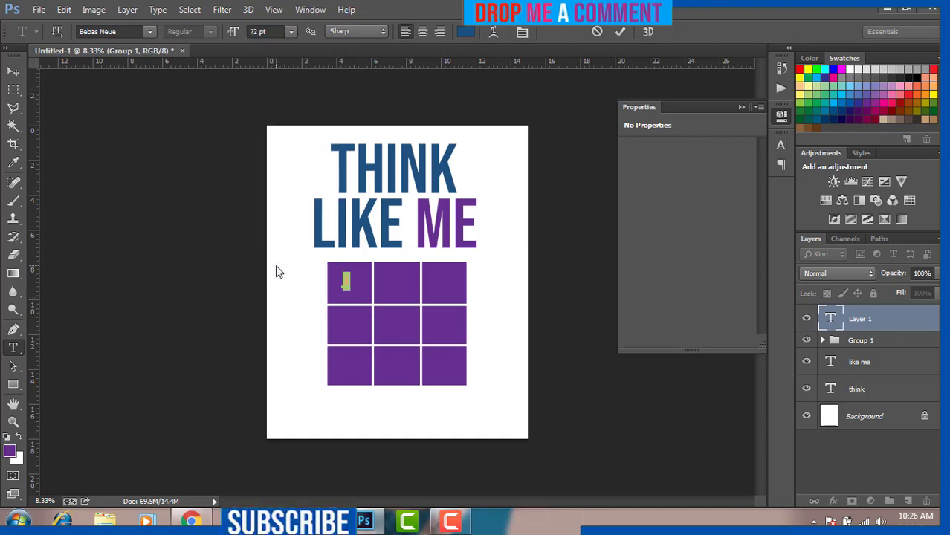
left_click(275, 31)
key("Up")
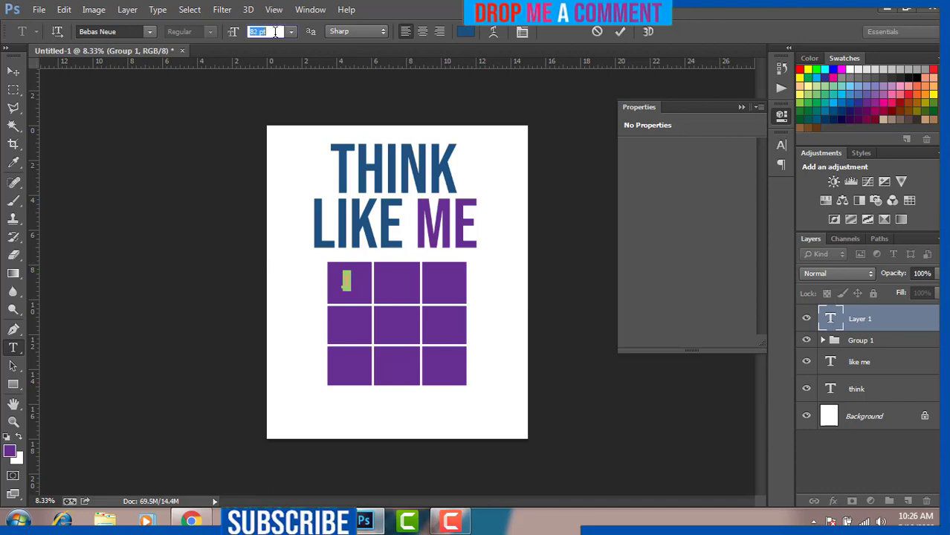
key("Up")
key("Up")
key("Up")
key("Up")
key("Up")
key("Up")
key("Up")
key("Up")
key("Up")
key("Up")
key("Up")
key("Up")
key("Up")
key("Up")
key("Up")
key("Up")
key("Up")
key("Up")
key("Up")
key("Up")
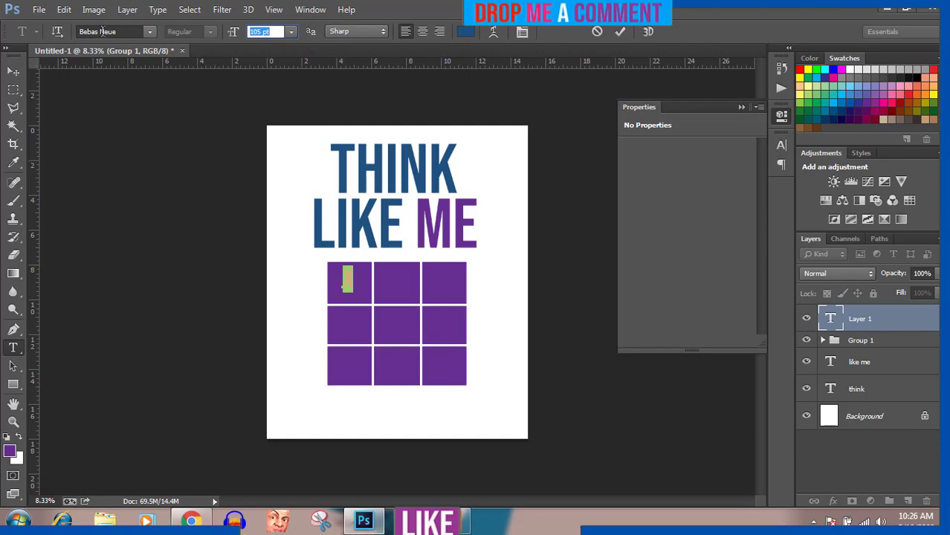
Try Birch Std and CollectionFree on the top-left cell's x, settling on Eras Bold ITC as its font.
left_click(151, 31)
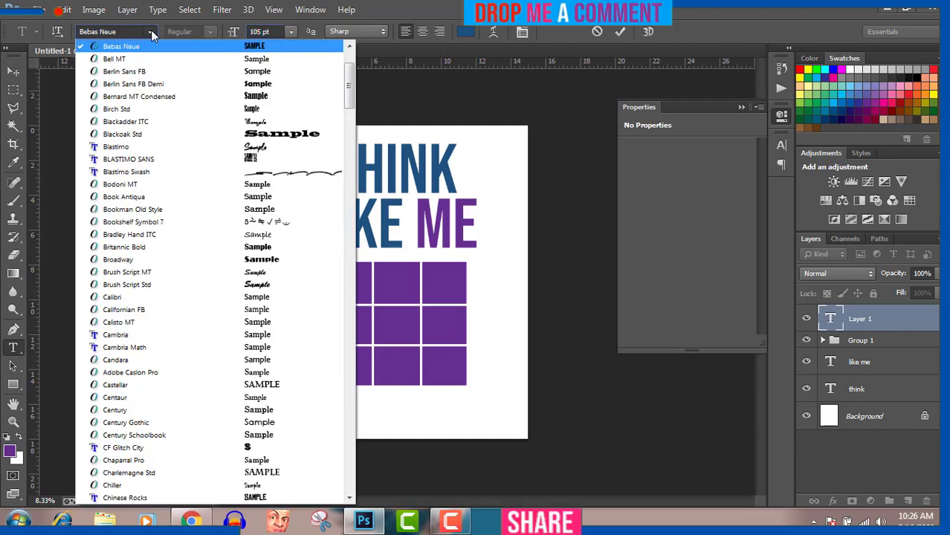
left_click(158, 107)
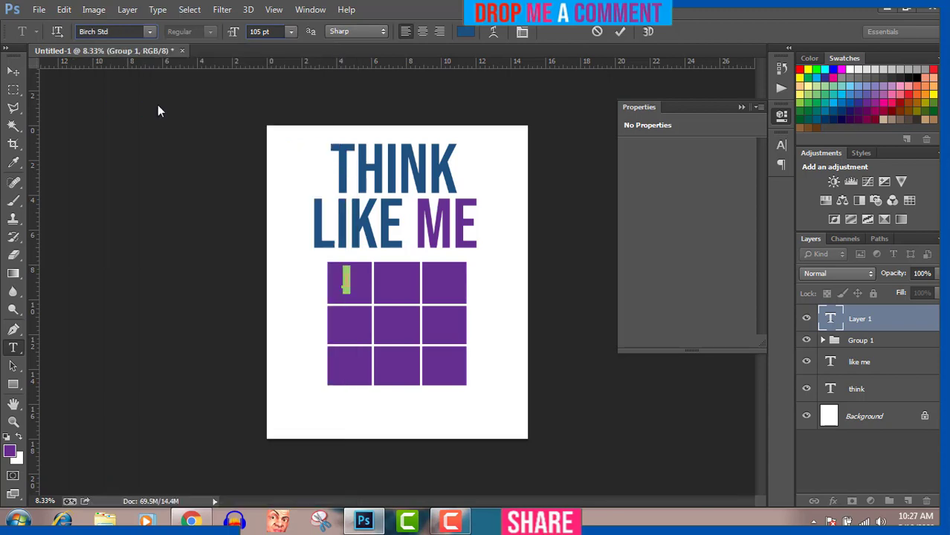
left_click(149, 31)
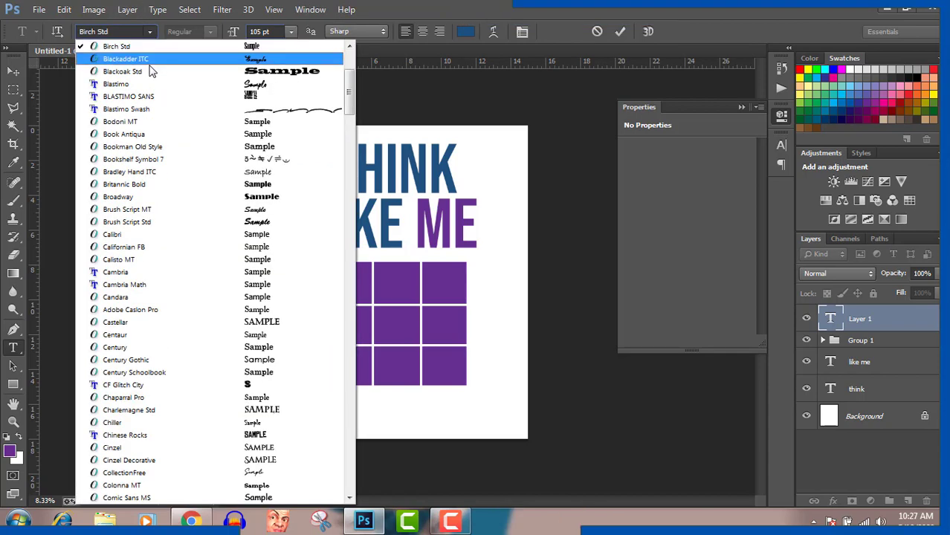
left_click(188, 473)
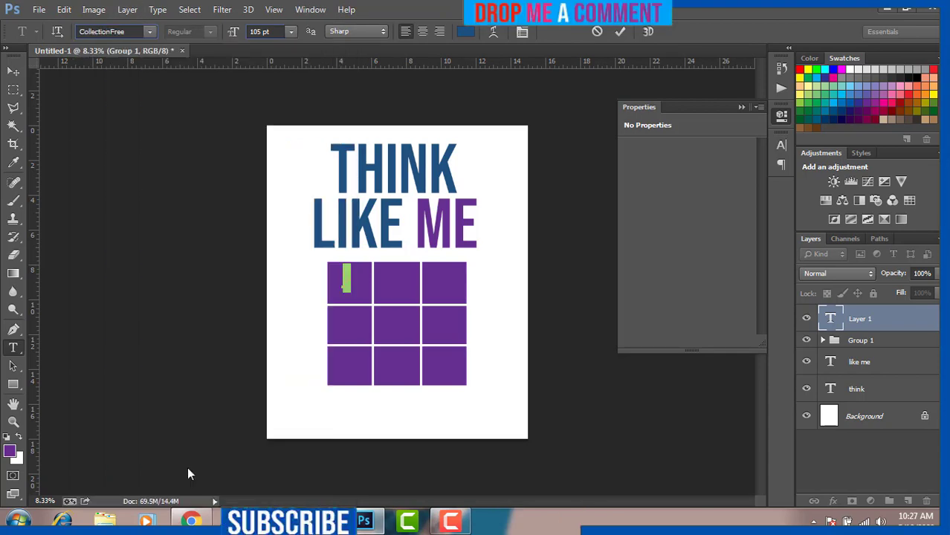
left_click(151, 33)
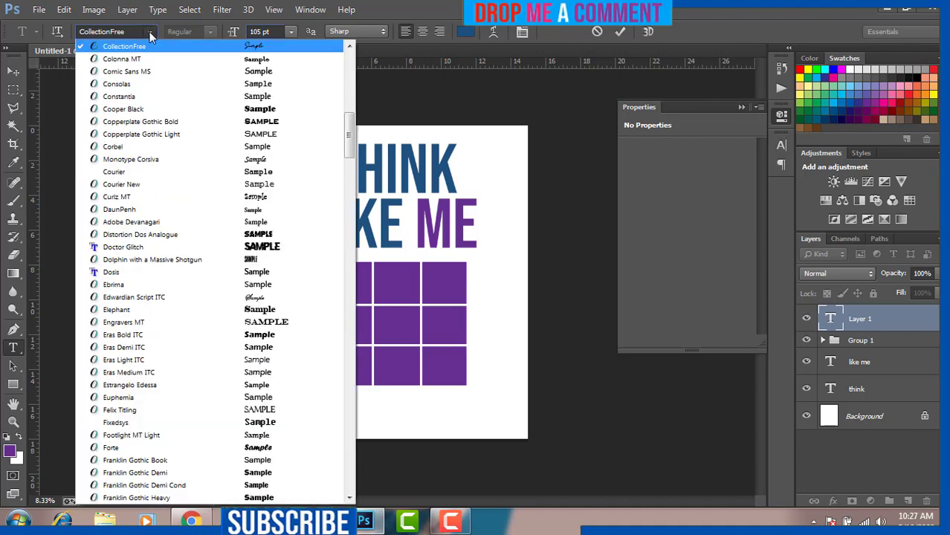
left_click(165, 335)
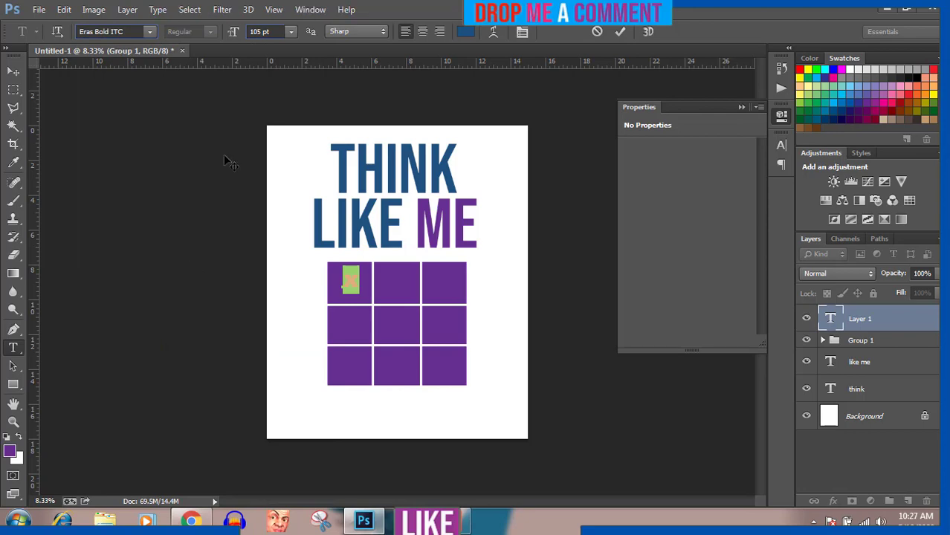
Set the text colour of the x to white (ffffff).
left_click(466, 33)
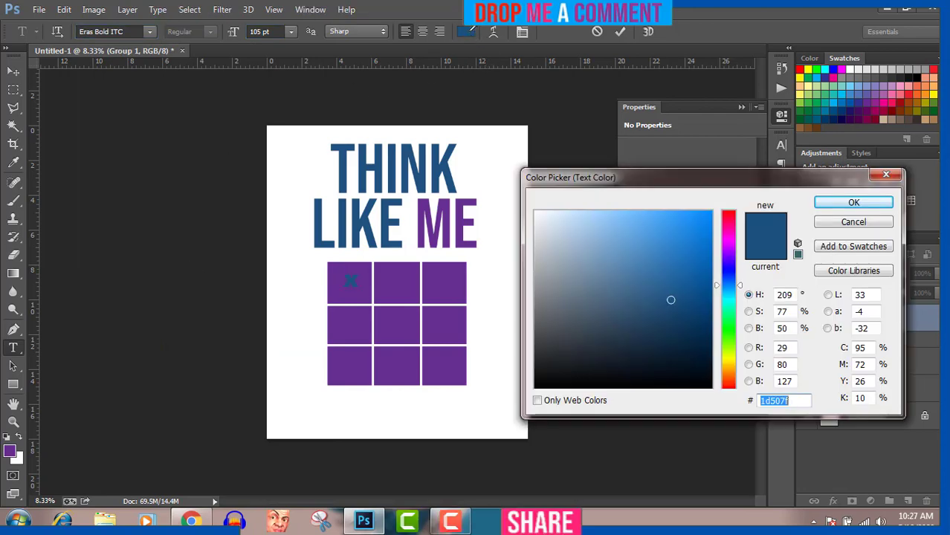
left_click(504, 140)
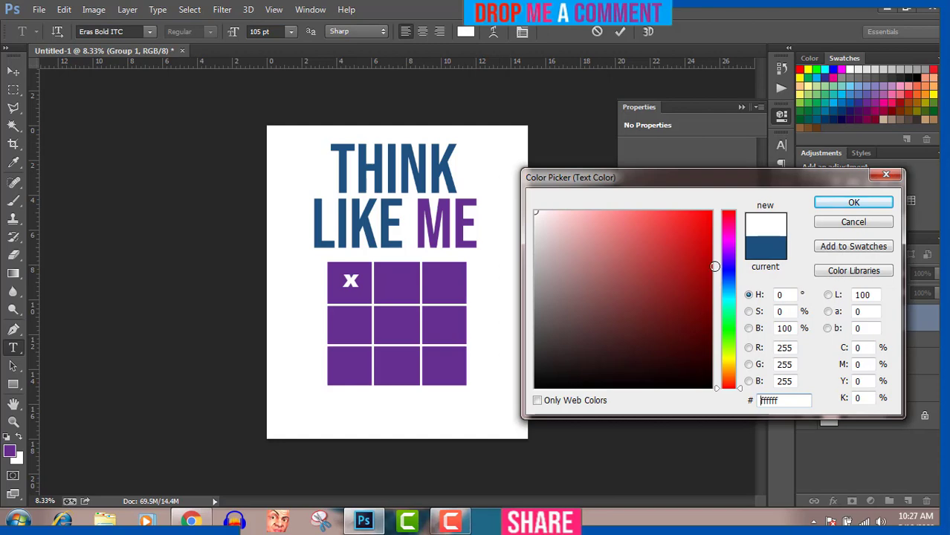
left_click(855, 206)
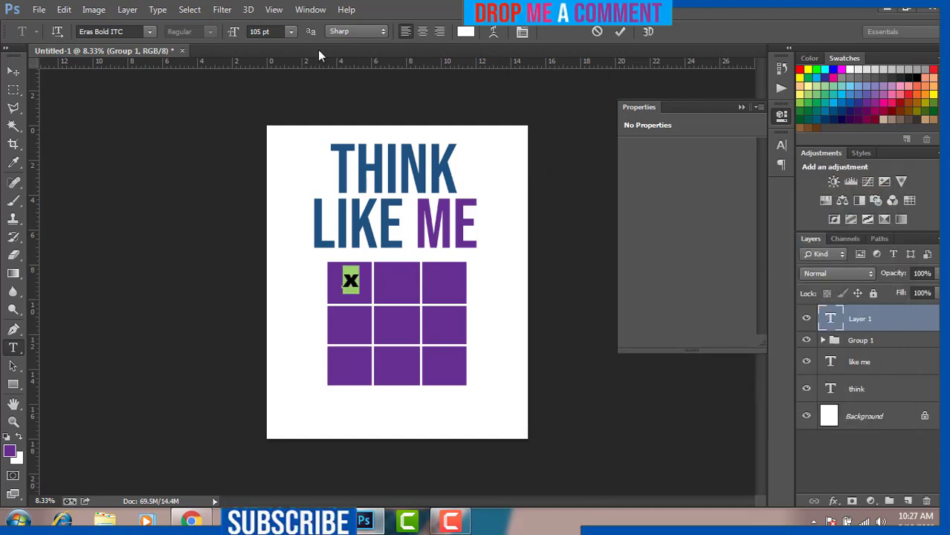
Raise the font size of the x to 130 pt and commit the text.
left_click(276, 31)
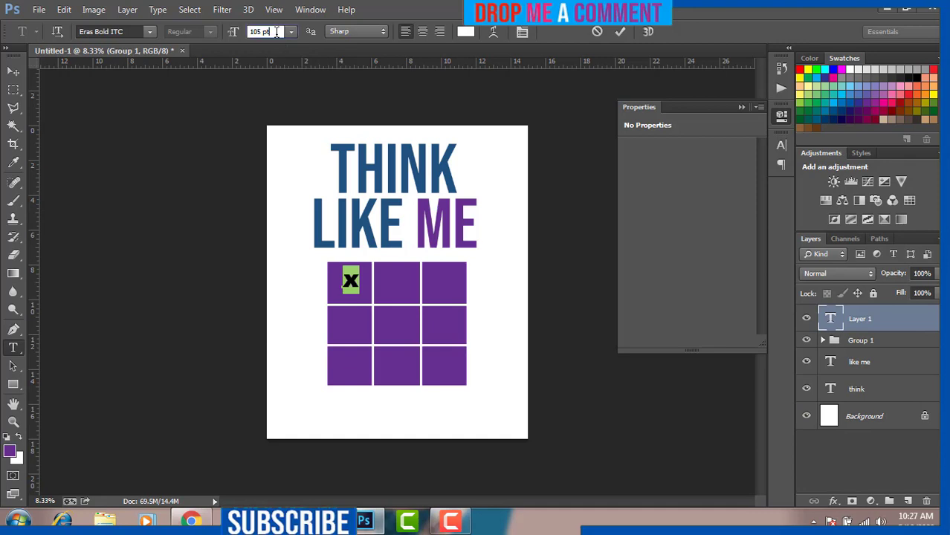
scroll(275, 31, "up", 13)
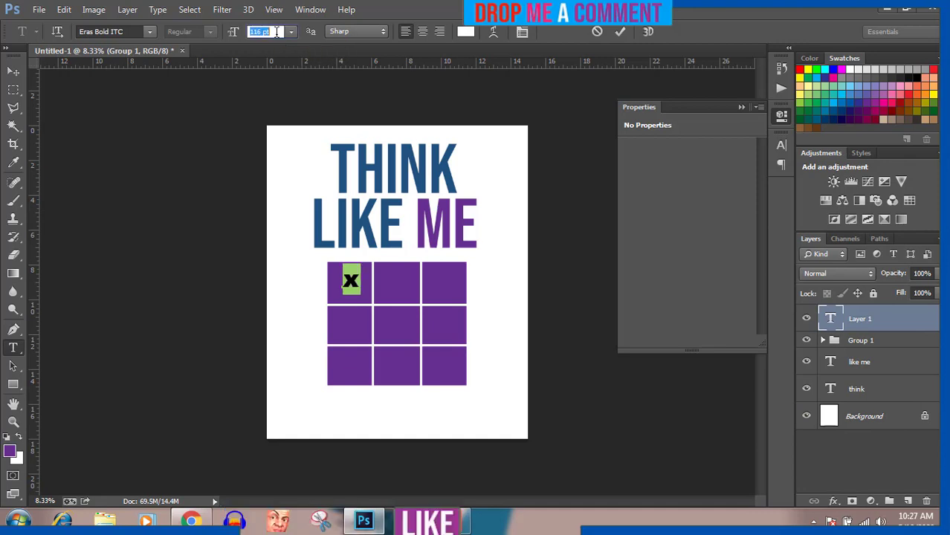
scroll(276, 31, "up", 8)
scroll(276, 31, "up", 5)
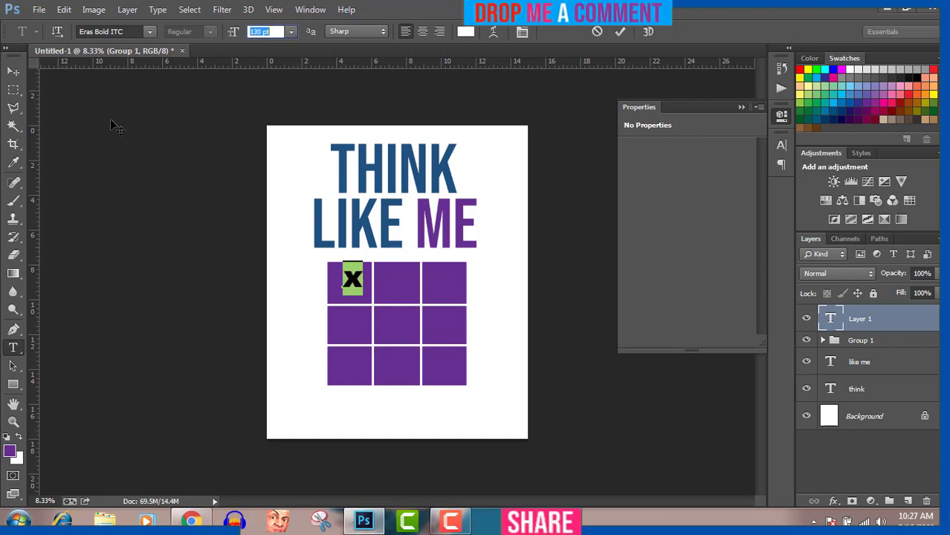
left_click(12, 71)
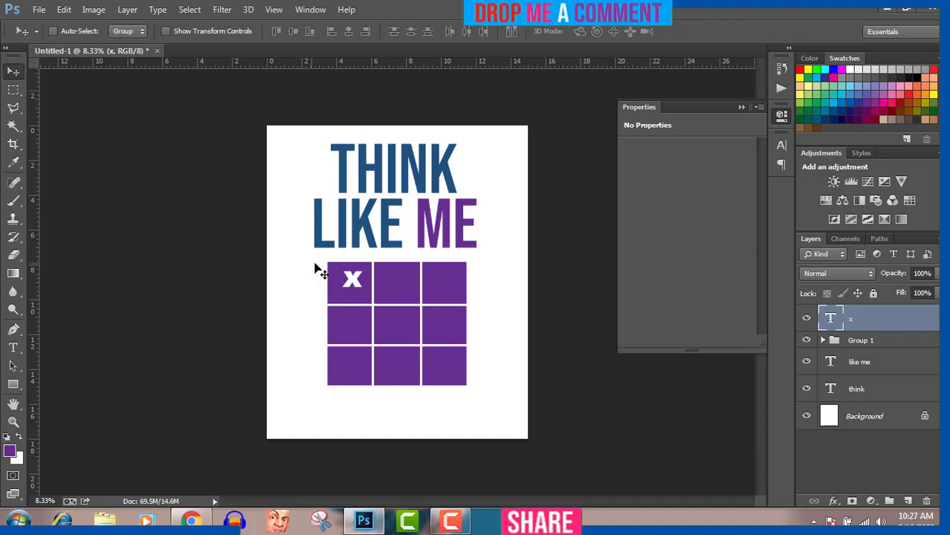
Centre the x in the grid's top-left cell and scale it up slightly with Free Transform.
mouse_move(354, 281)
left_mouse_down()
mouse_move(342, 283)
mouse_move(352, 285)
left_mouse_up()
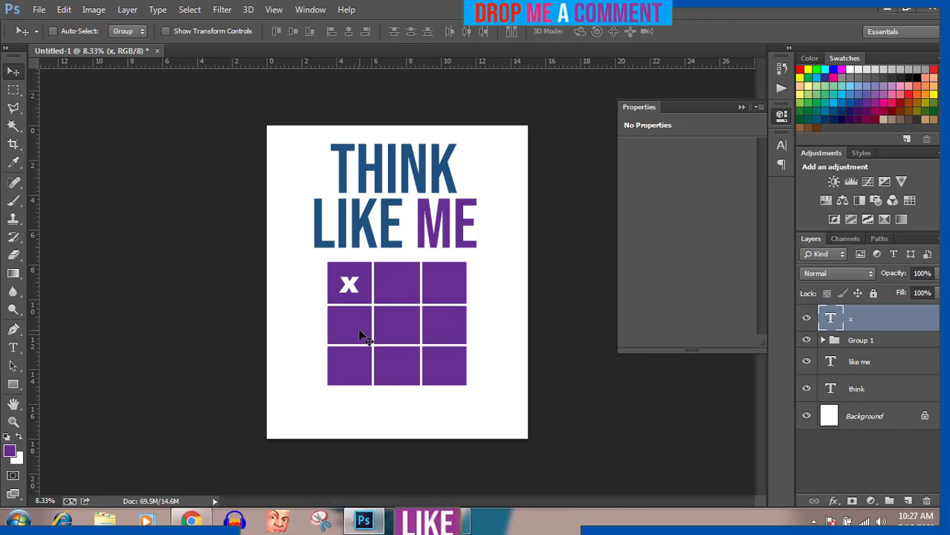
key("ctrl+t")
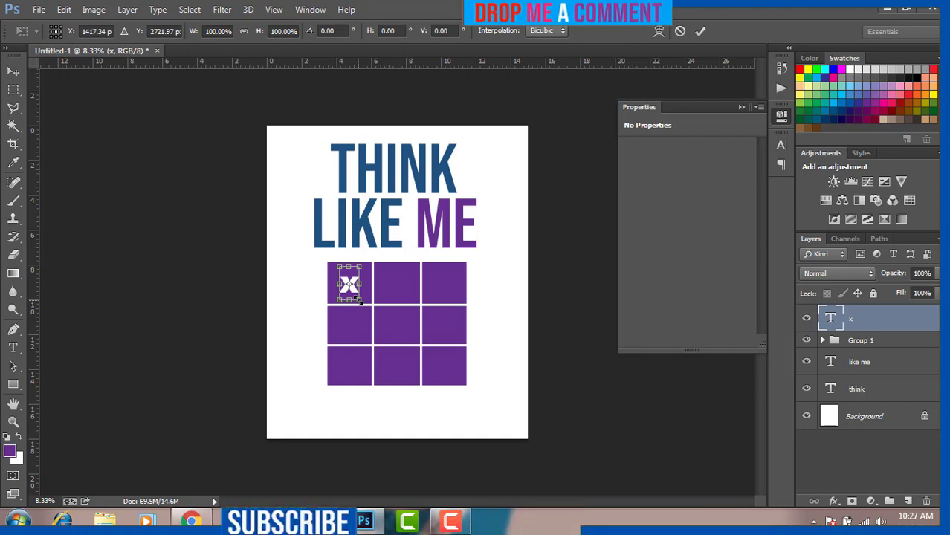
left_click_drag(360, 300, 365, 305)
key("Return")
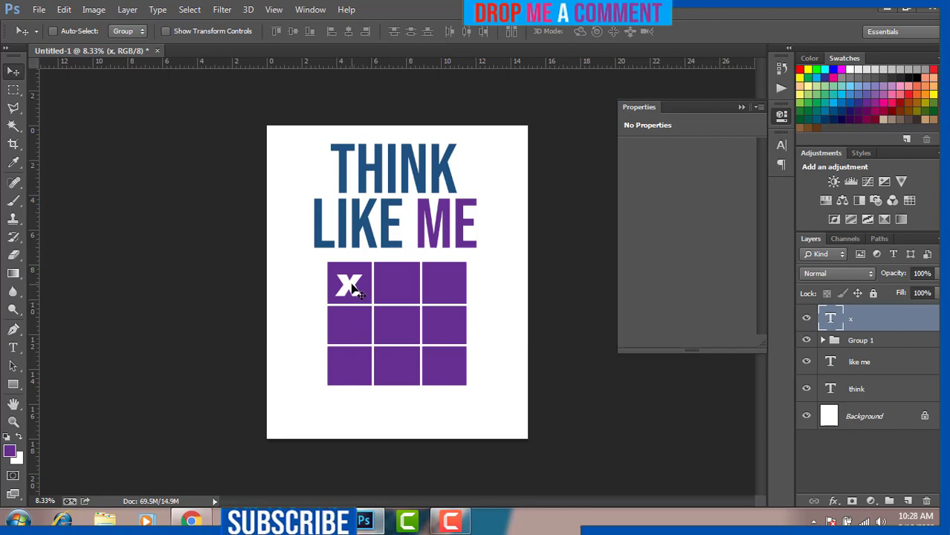
Duplicate the x into the middle-left, middle-right and top-right cells of the grid.
left_click_drag(355, 290, 353, 329)
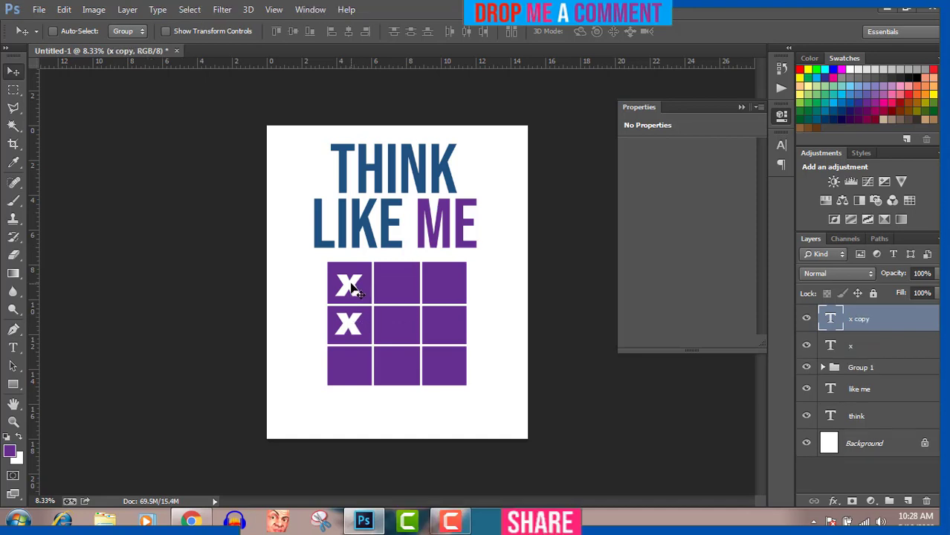
left_click_drag(352, 286, 443, 290)
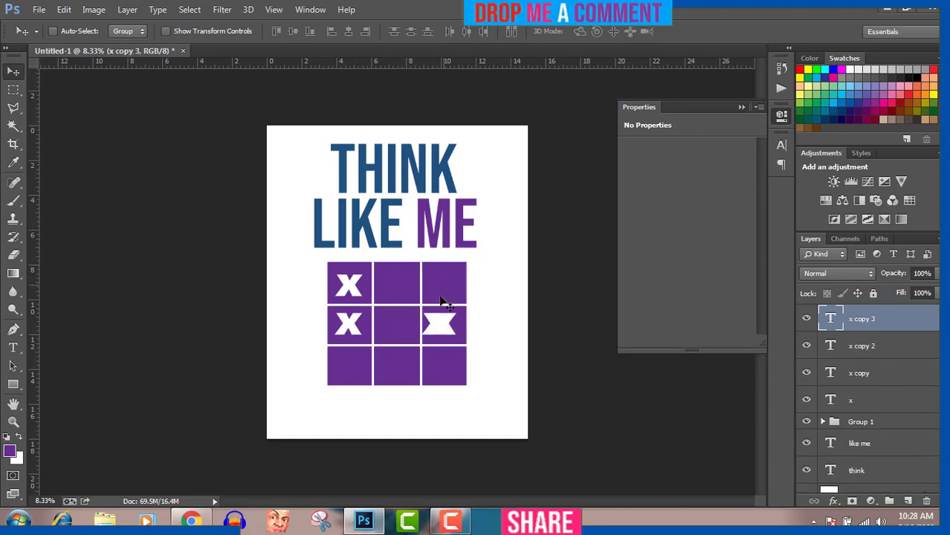
left_click_drag(447, 324, 449, 282)
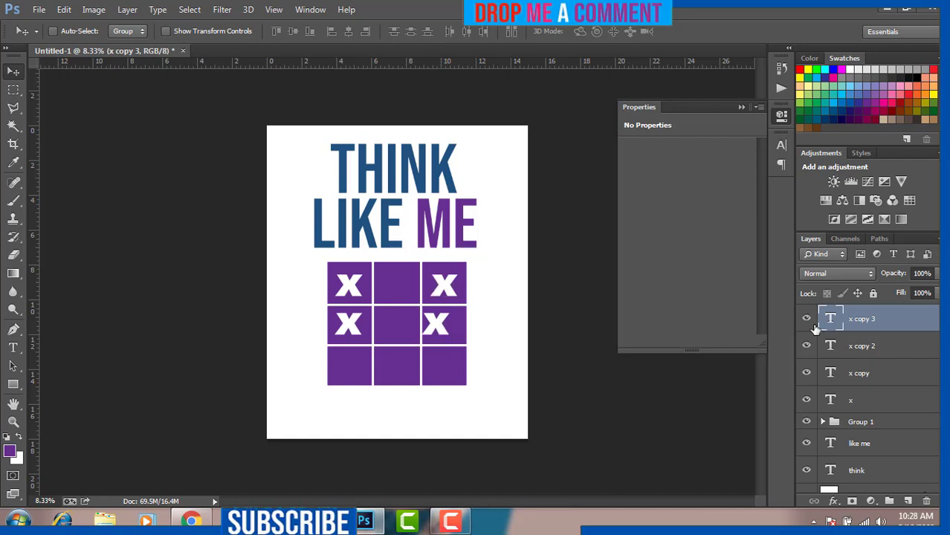
Nudge the middle-right x rightward to centre it in its cell, and duplicate it into the grid's centre cell.
left_click(873, 348)
key("shift+Right")
key("shift+Right")
key("shift+Right")
key("shift+Right")
key("shift+Right")
key("shift+Right")
key("shift+Right")
key("shift+Right")
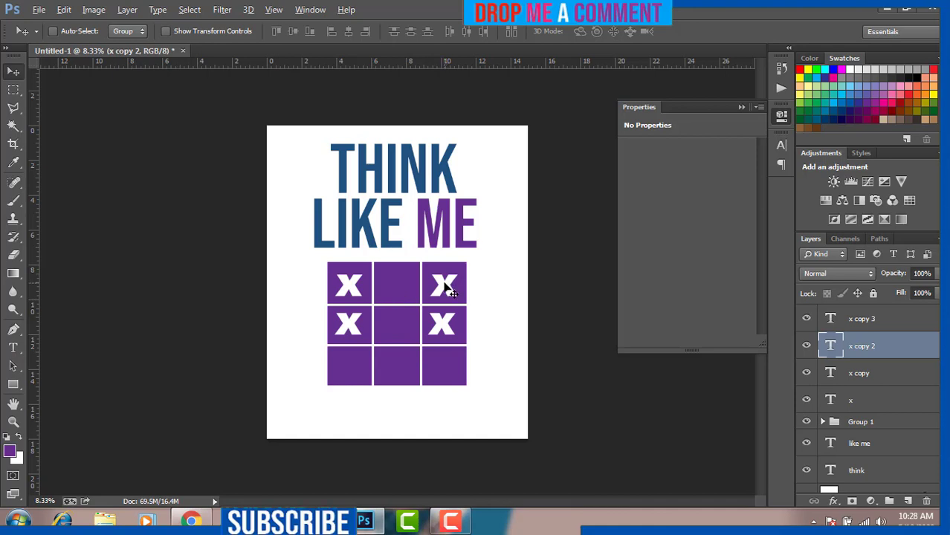
left_click_drag(445, 286, 396, 285)
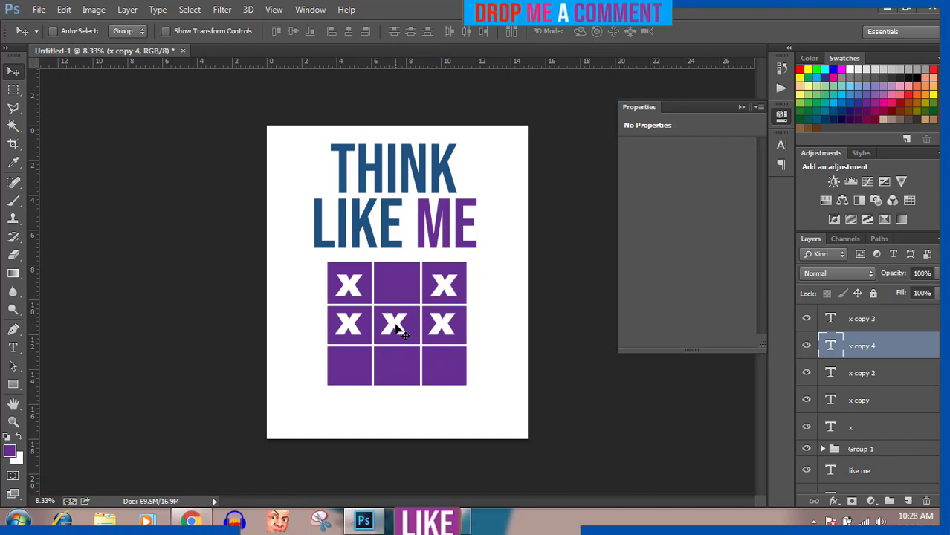
left_click_drag(395, 325, 398, 325)
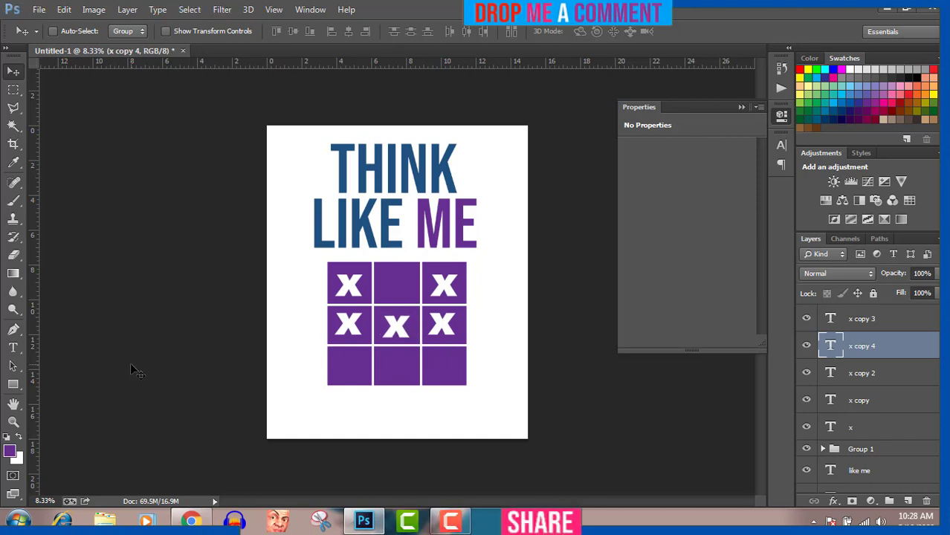
Replace the centre cell's x with the letter o, and duplicate the o into the bottom-left cell.
left_click(12, 347)
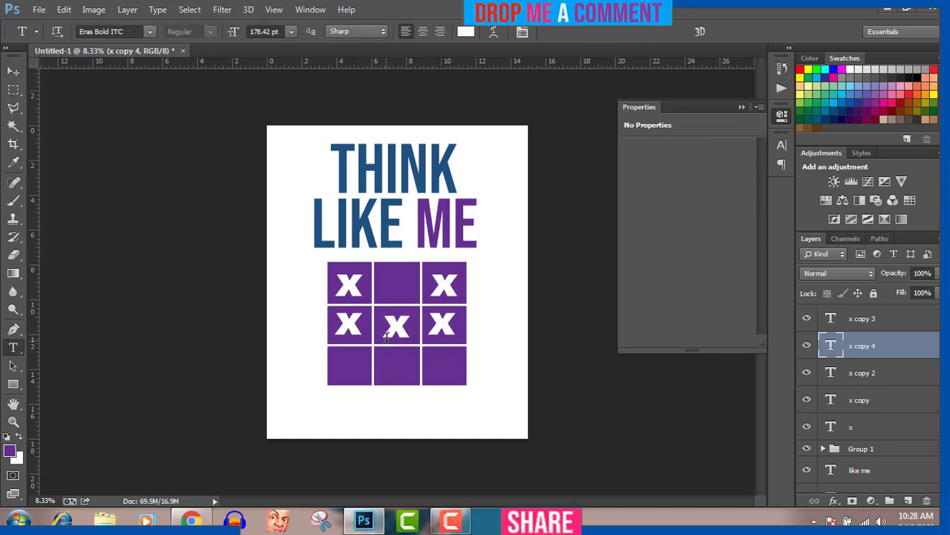
left_click(396, 330)
double_click(396, 330)
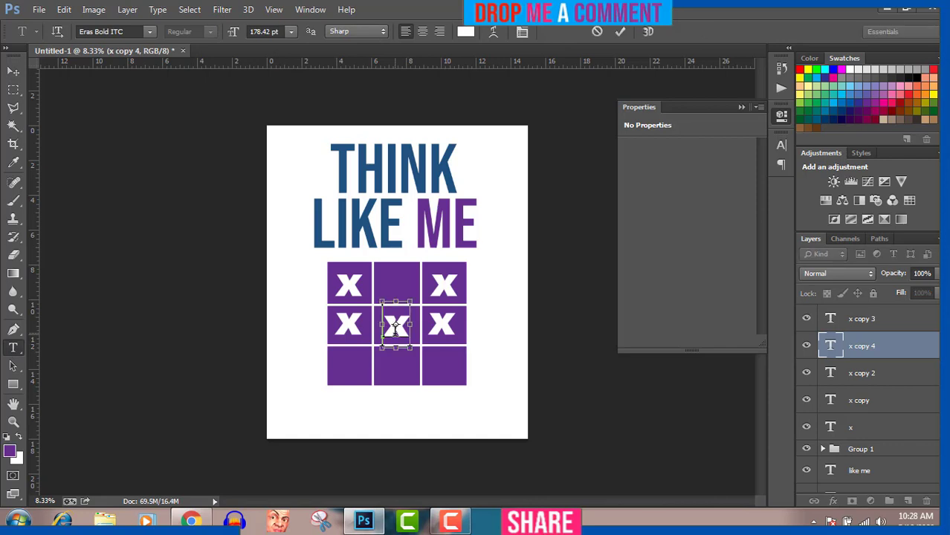
type("o")
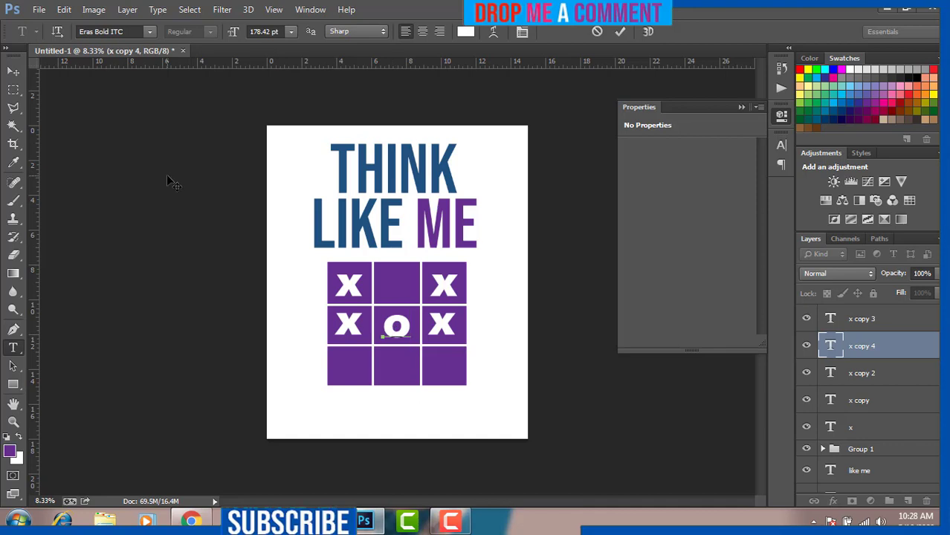
left_click(12, 72)
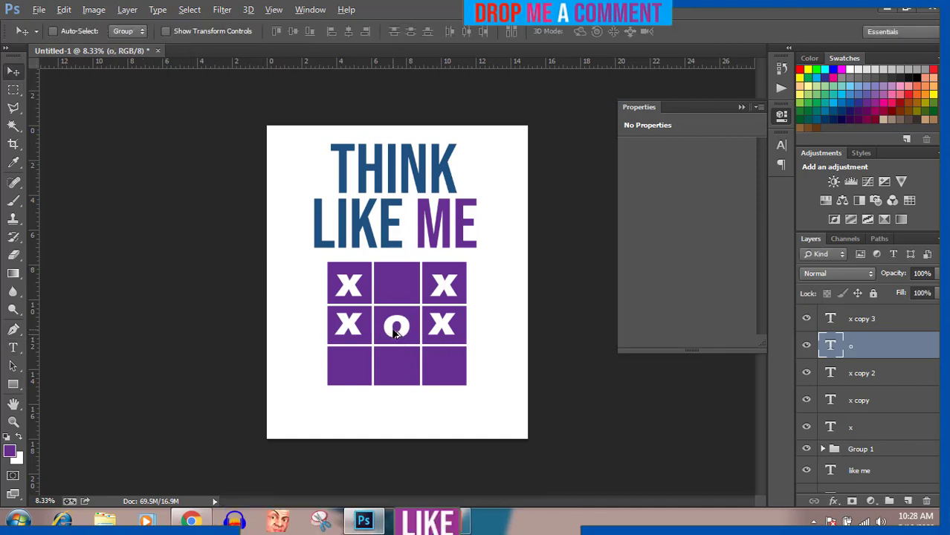
left_click_drag(396, 333, 345, 374)
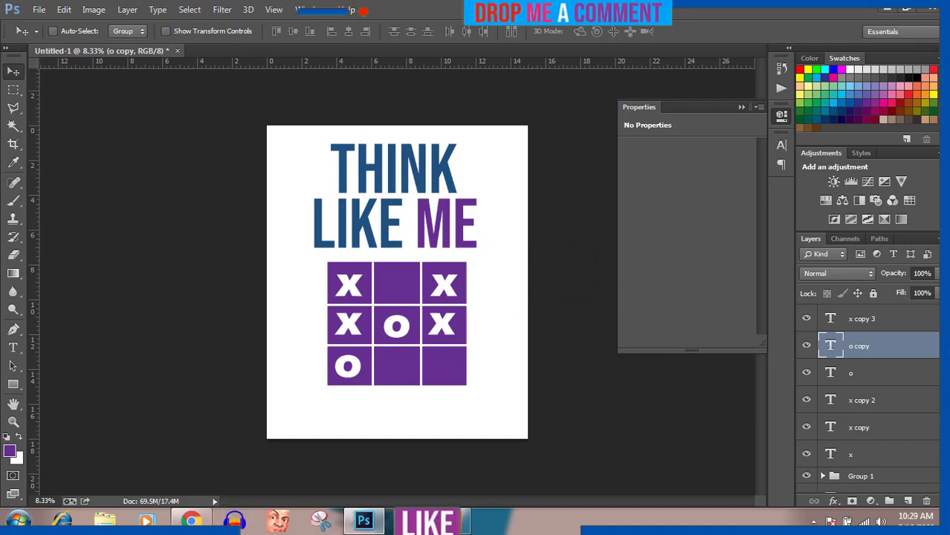
Hide the Background layer and place another copy of the o just outside the grid's bottom-left corner.
scroll(862, 401, "down", 3)
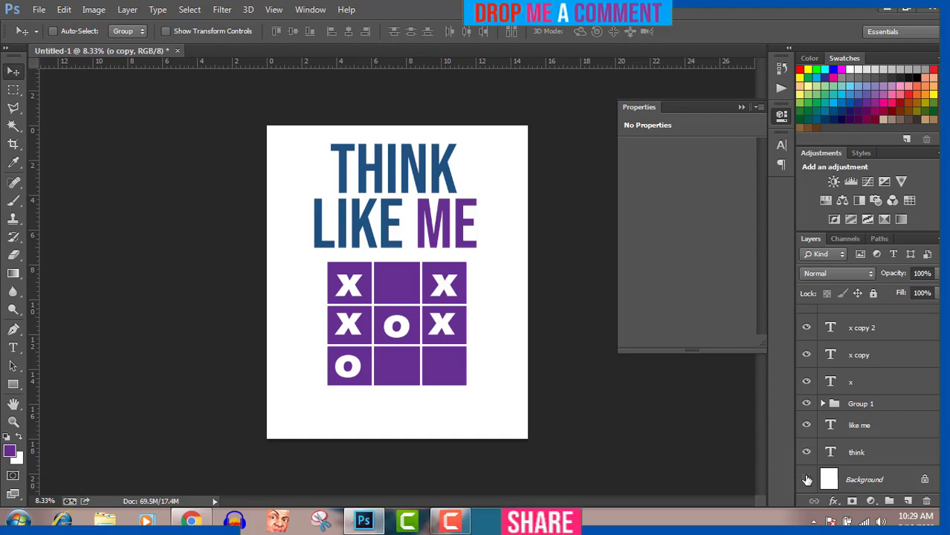
left_click(807, 480)
scroll(920, 341, "up", 3)
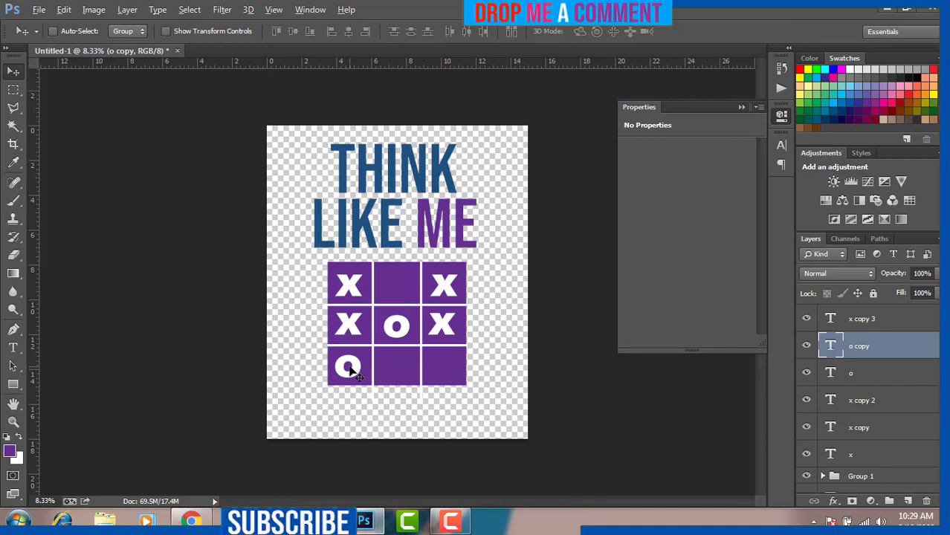
left_click_drag(355, 372, 311, 408)
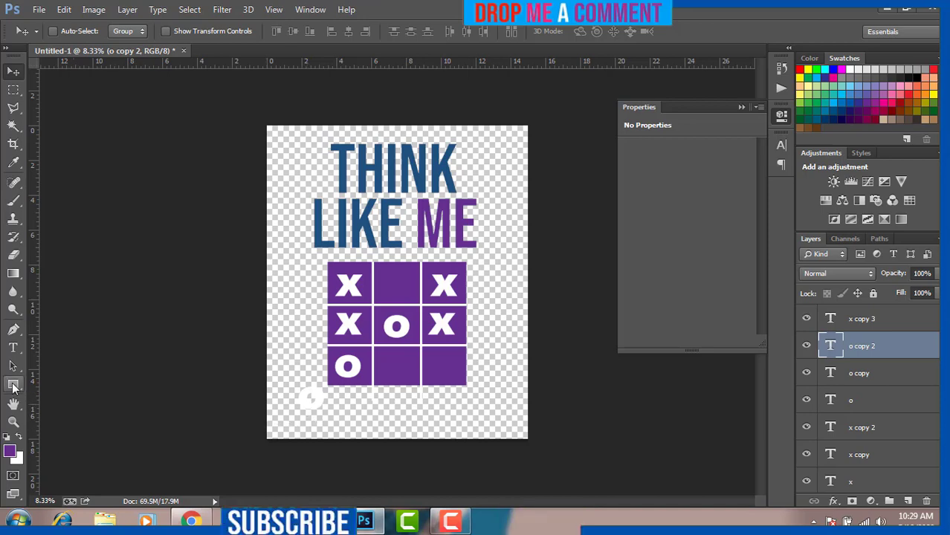
Draw a thin horizontal rectangle about 2280 by 36 px across the grid's top row and fill it with red.
left_click_drag(13, 386, 54, 385)
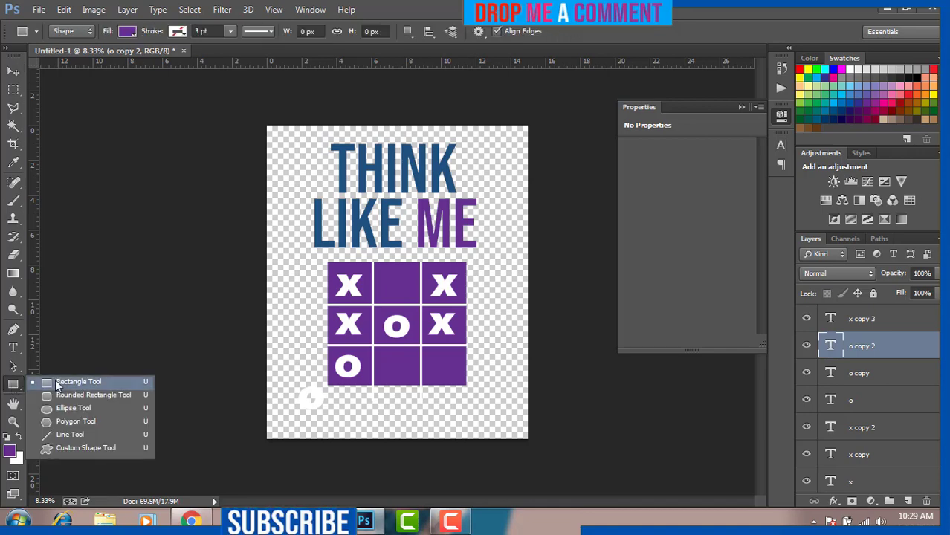
left_click(57, 385)
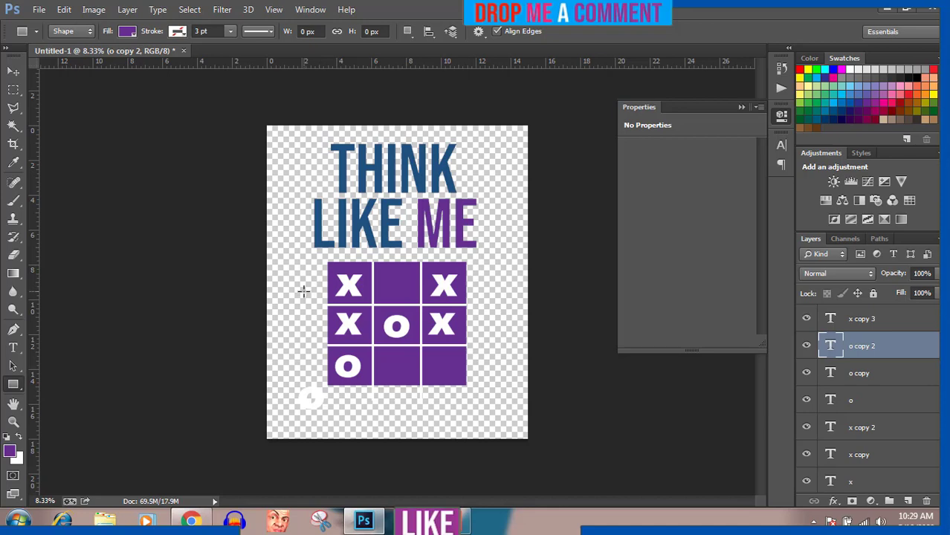
left_click_drag(303, 290, 437, 287)
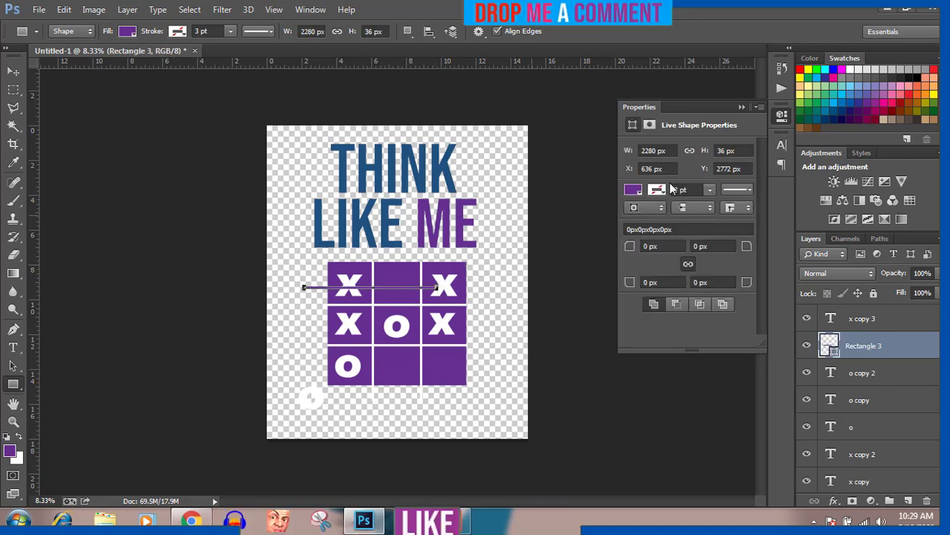
left_click(633, 191)
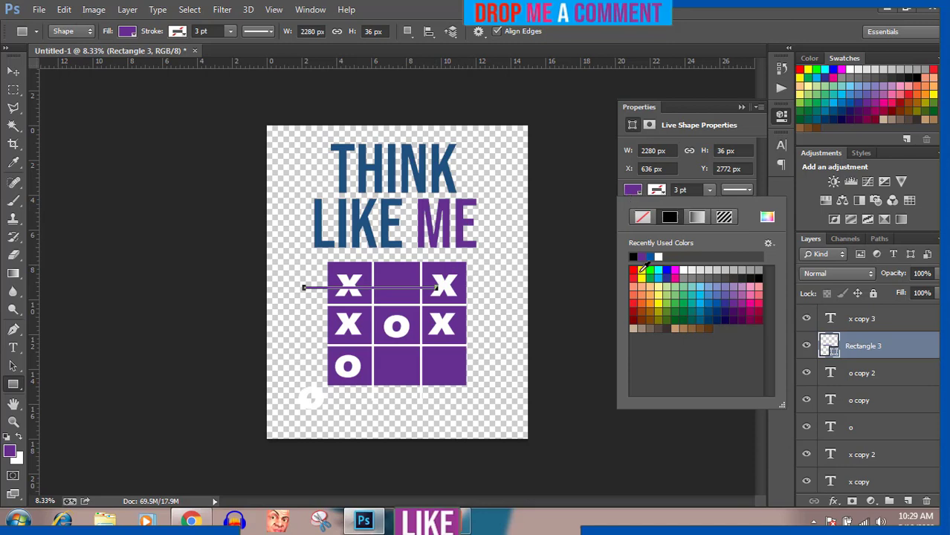
left_click(632, 269)
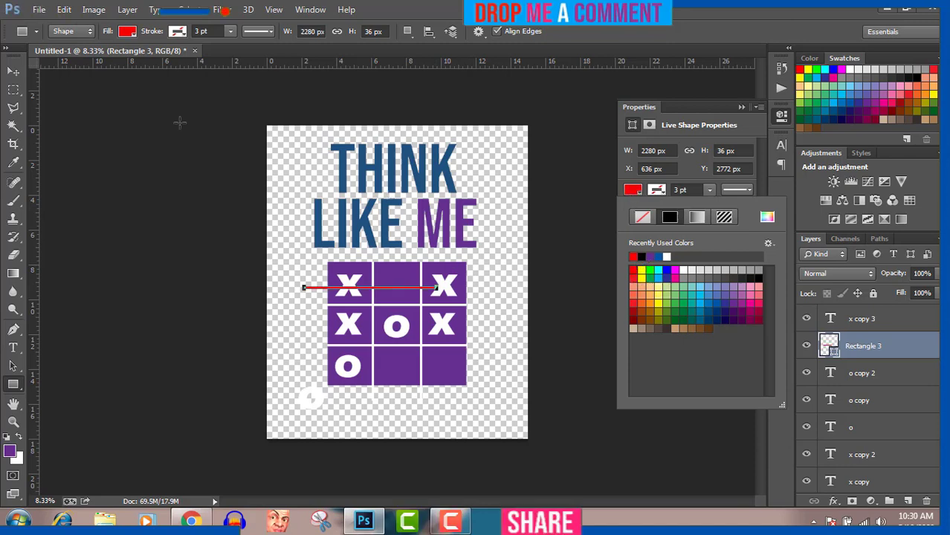
Rotate the red line about -39° and place it diagonally from the o outside the grid through the bottom-left o to the centre o.
left_click(11, 70)
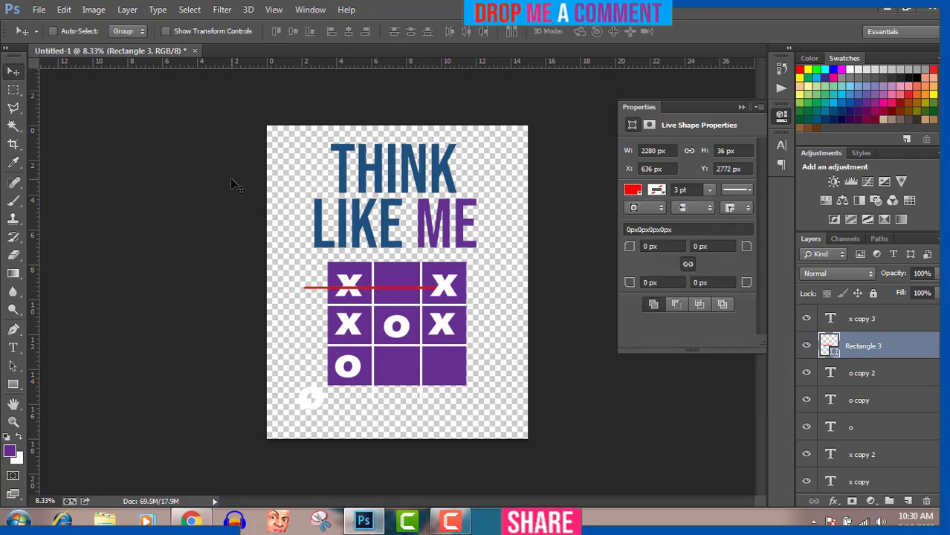
left_click_drag(313, 339, 313, 396)
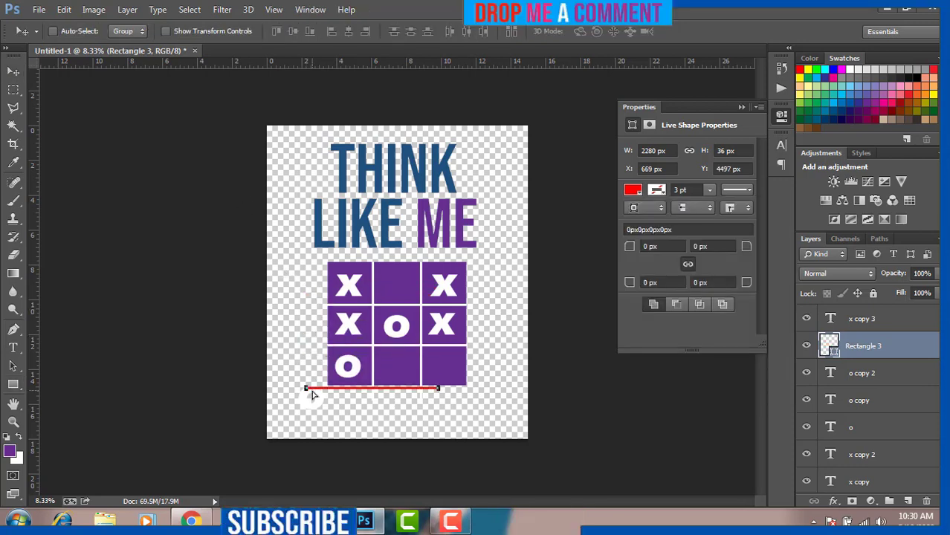
key("ctrl+t")
left_click_drag(467, 396, 375, 348)
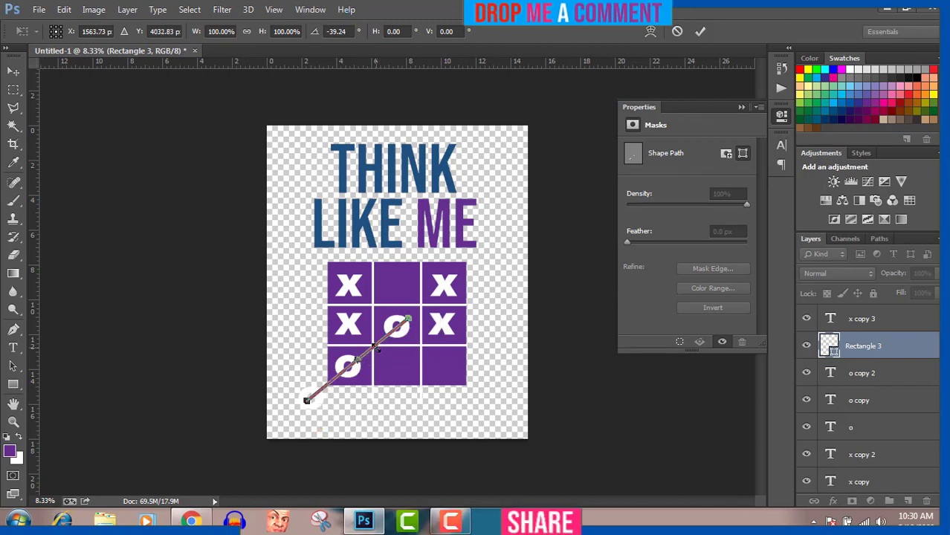
key("Return")
key("Return")
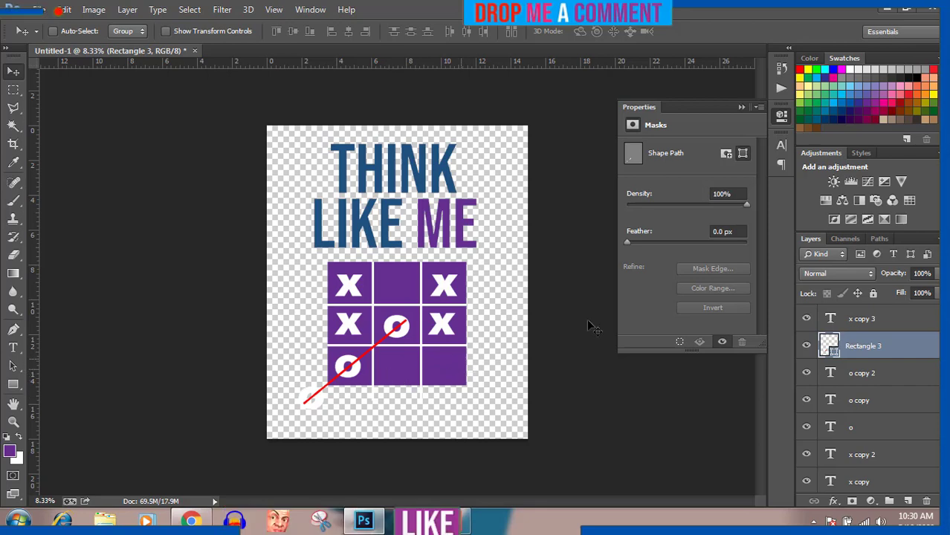
Fill the grid's empty cells with copies of the existing marks: o in the top-middle, x in the bottom-middle and o in the bottom-right.
left_click(876, 377)
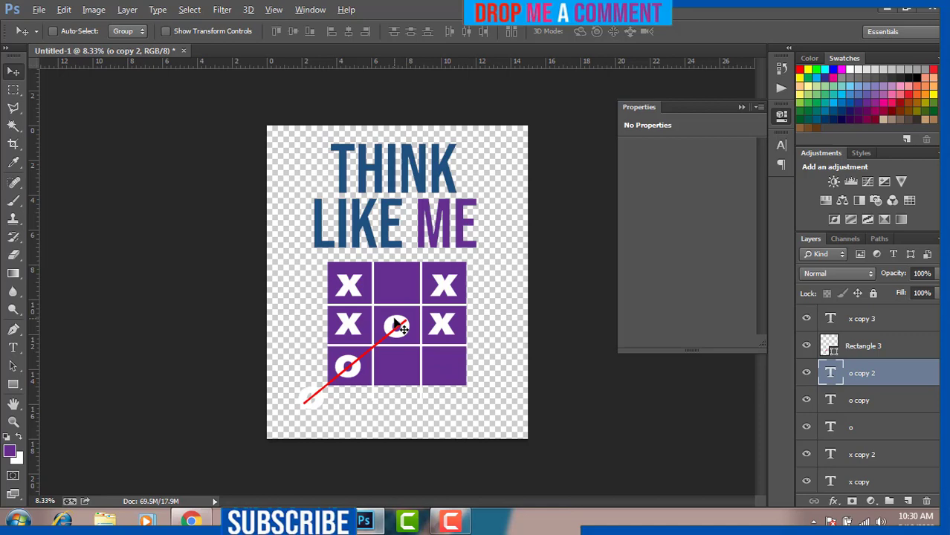
left_click_drag(399, 326, 482, 206)
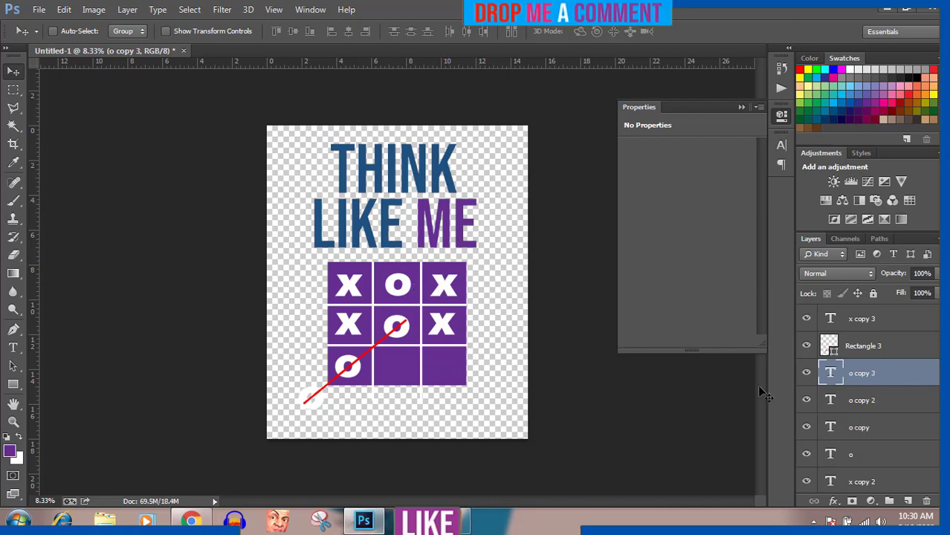
left_click(881, 483)
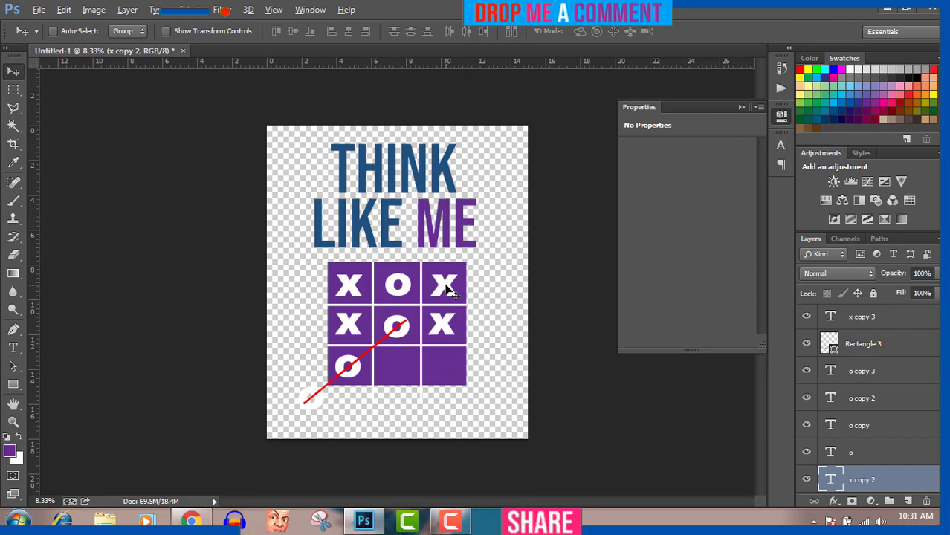
left_click_drag(447, 291, 402, 334)
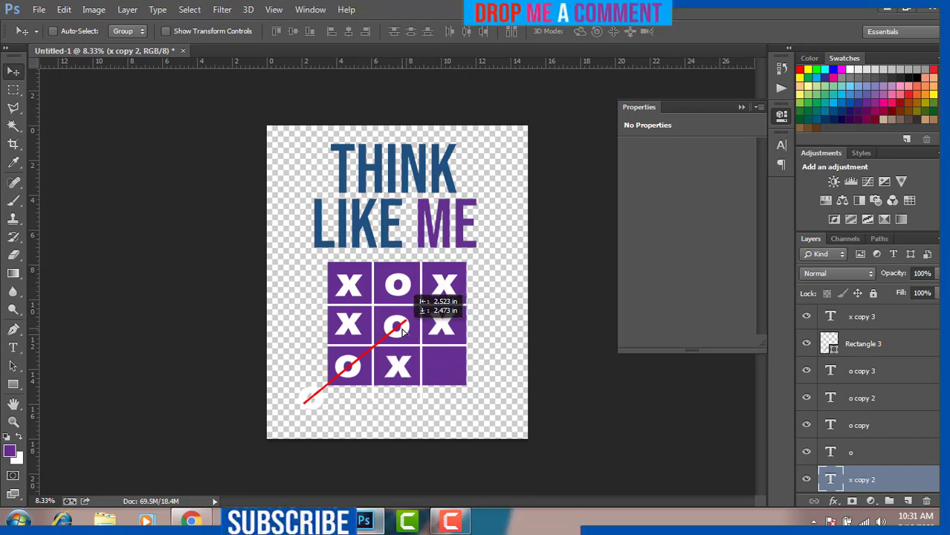
left_click_drag(403, 333, 403, 333)
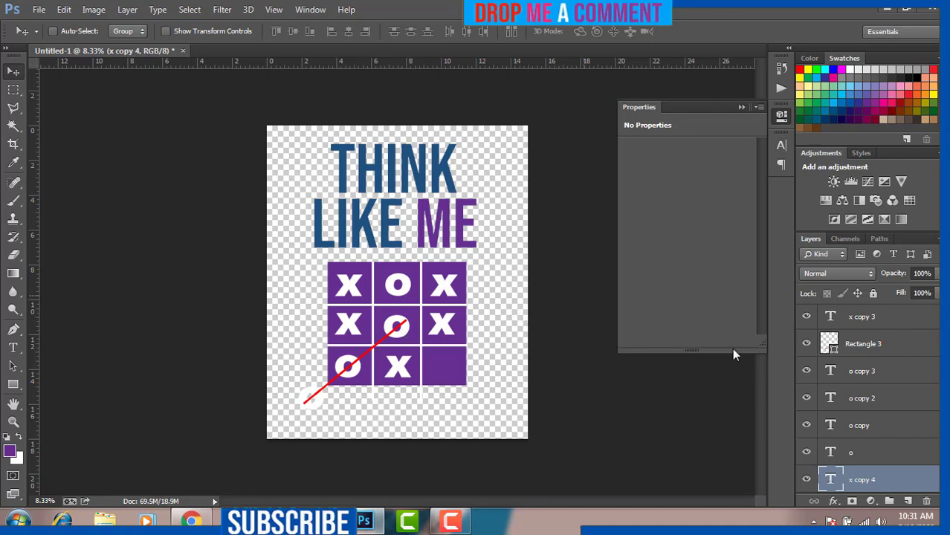
left_click(855, 452)
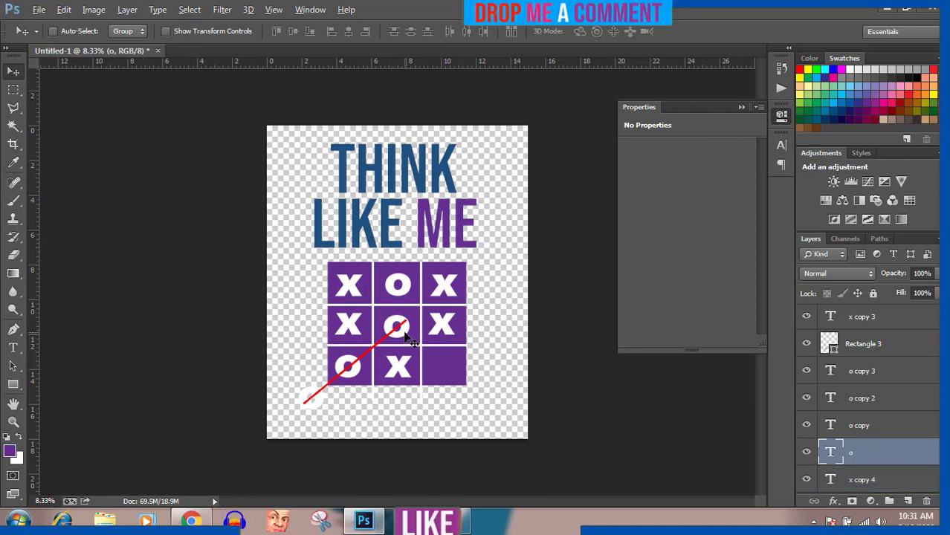
left_click_drag(405, 335, 453, 376)
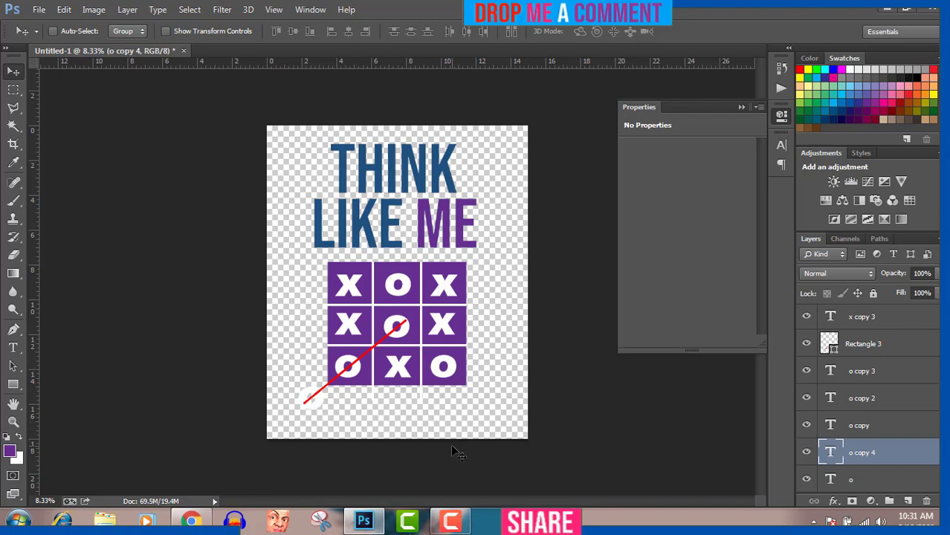
left_click(450, 520)
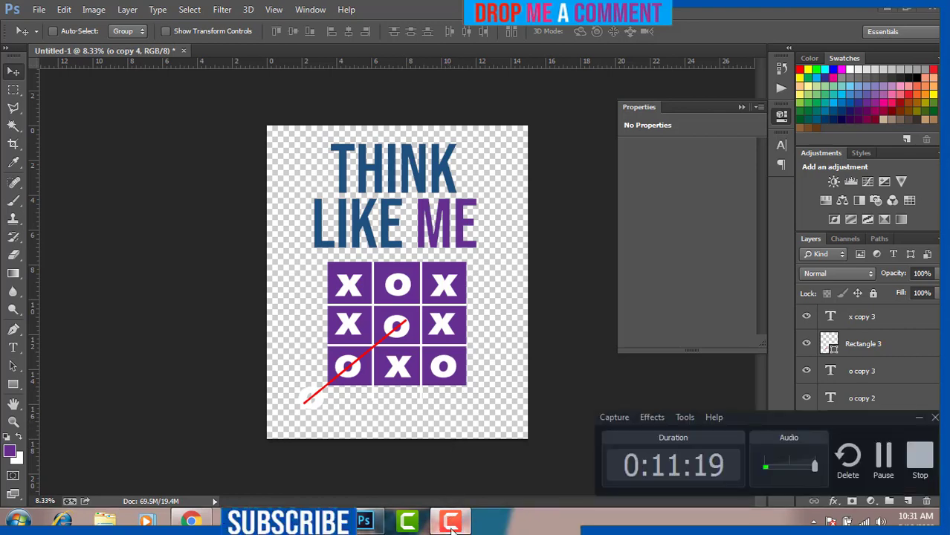
left_click(451, 522)
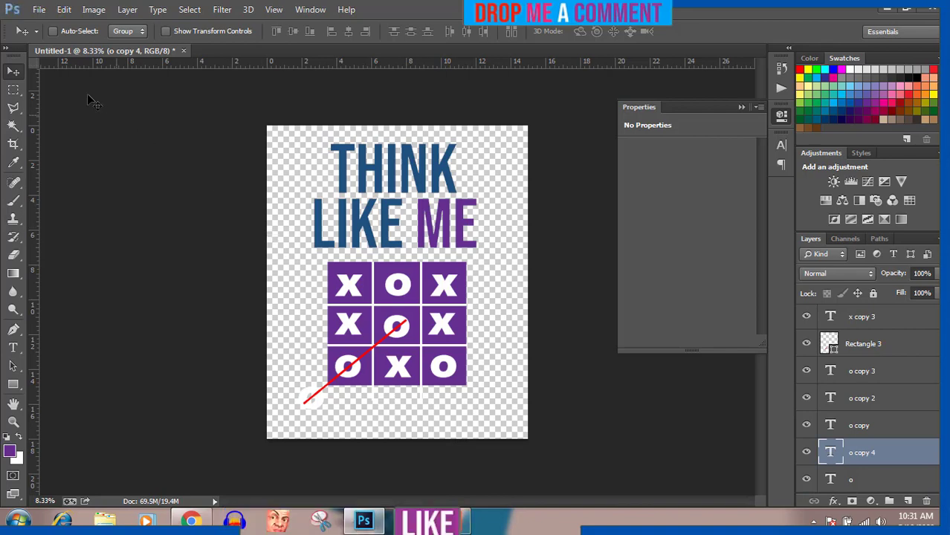
Save the design as a layered Photoshop file named X AND O in the Pictures library.
left_click(38, 10)
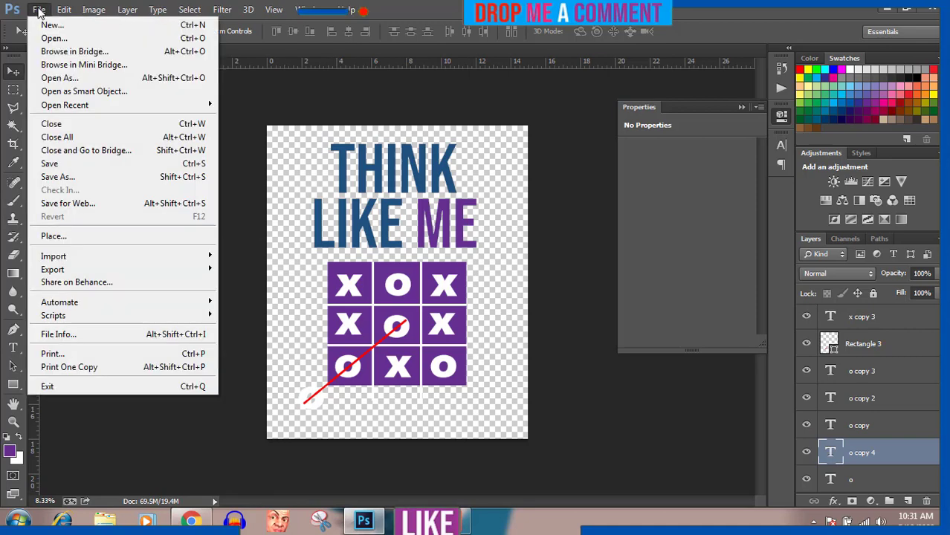
left_click(67, 177)
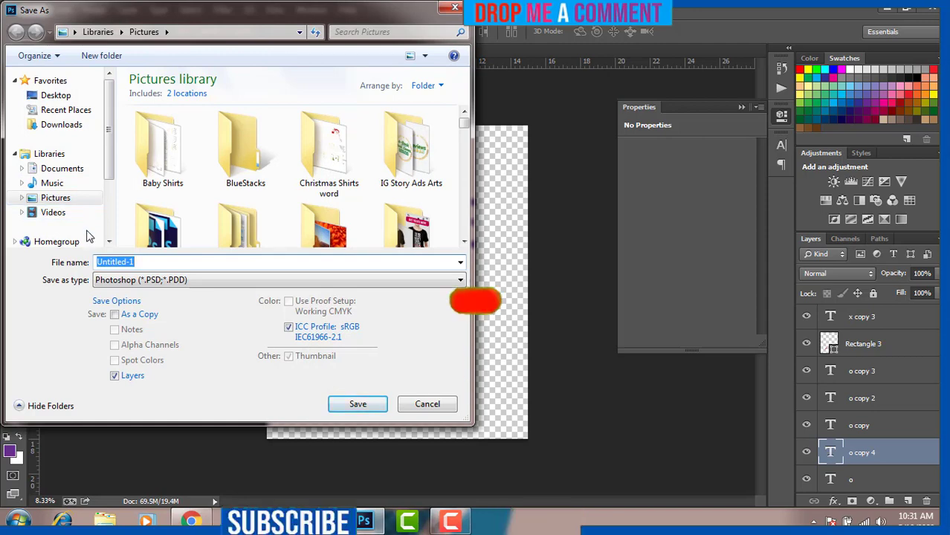
type("X AND")
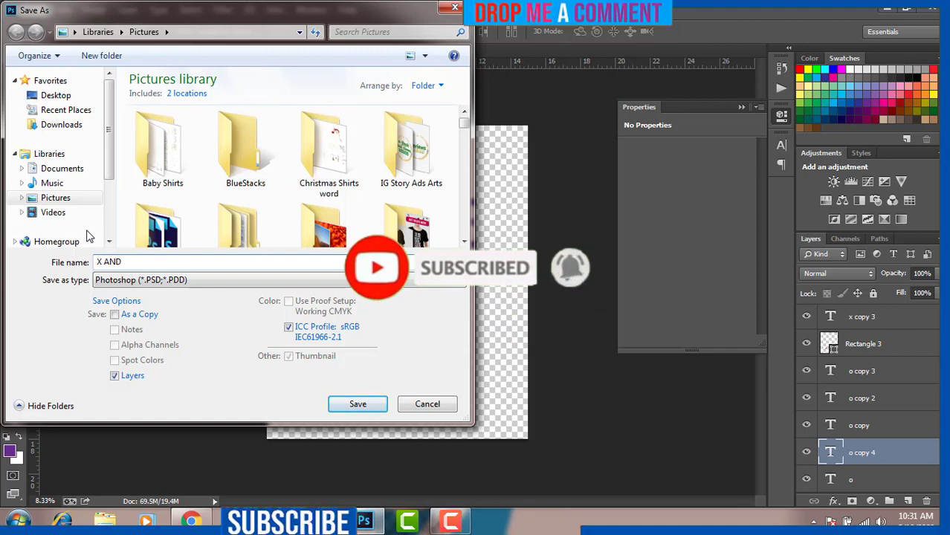
type(" O")
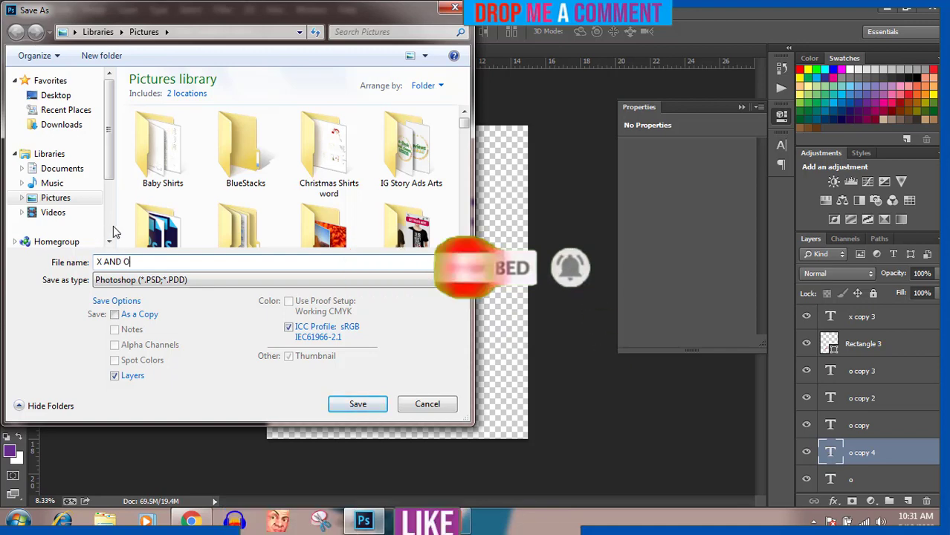
left_click(367, 407)
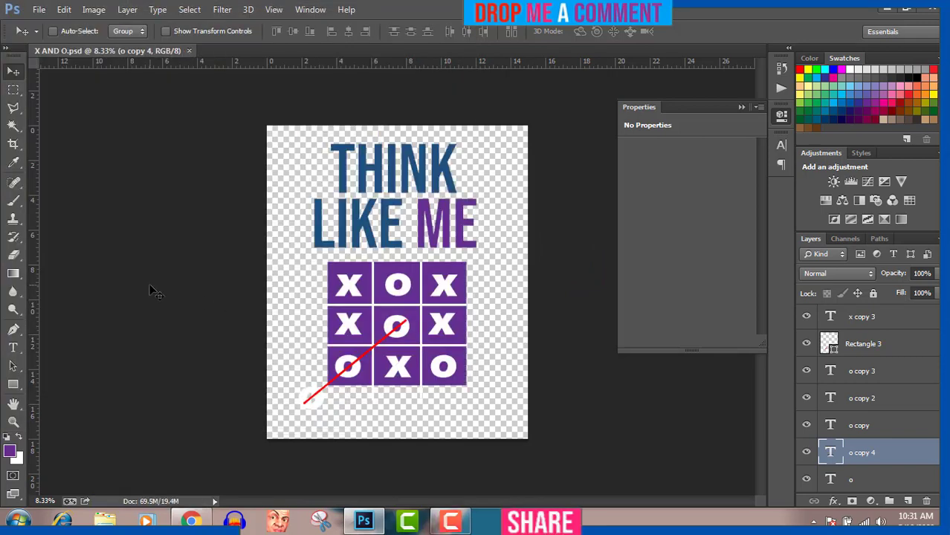
Save a PNG copy of the design as X AND O in the Pictures library, with Smallest / Slow compression and no interlacing.
left_click(38, 9)
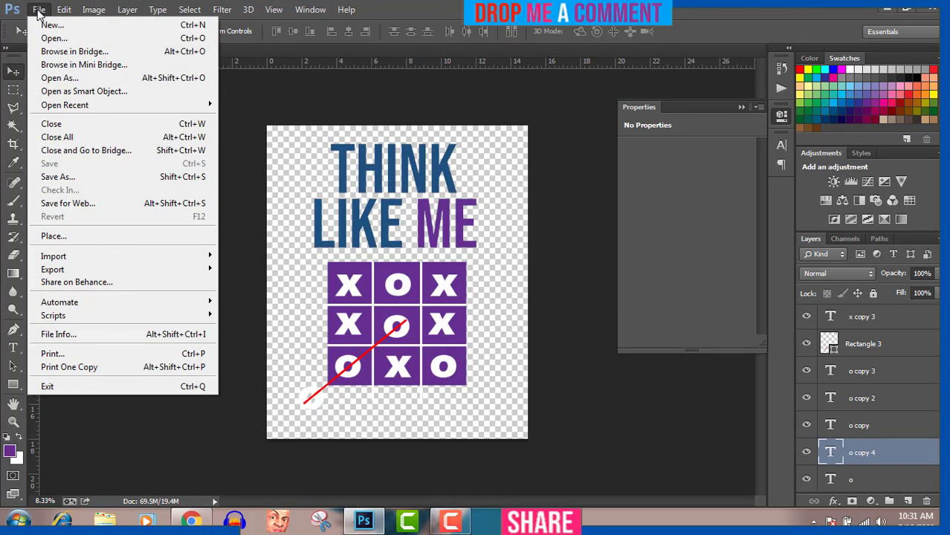
left_click(65, 177)
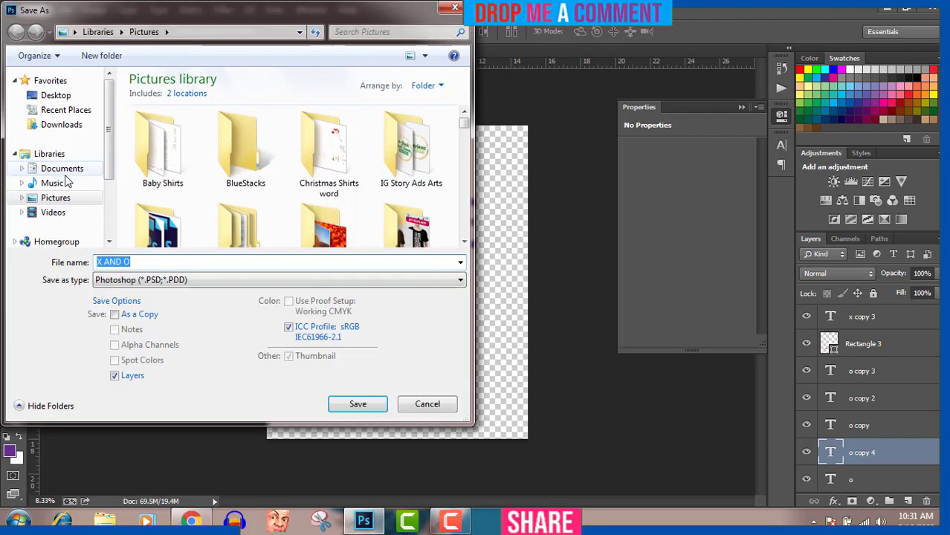
left_click(128, 283)
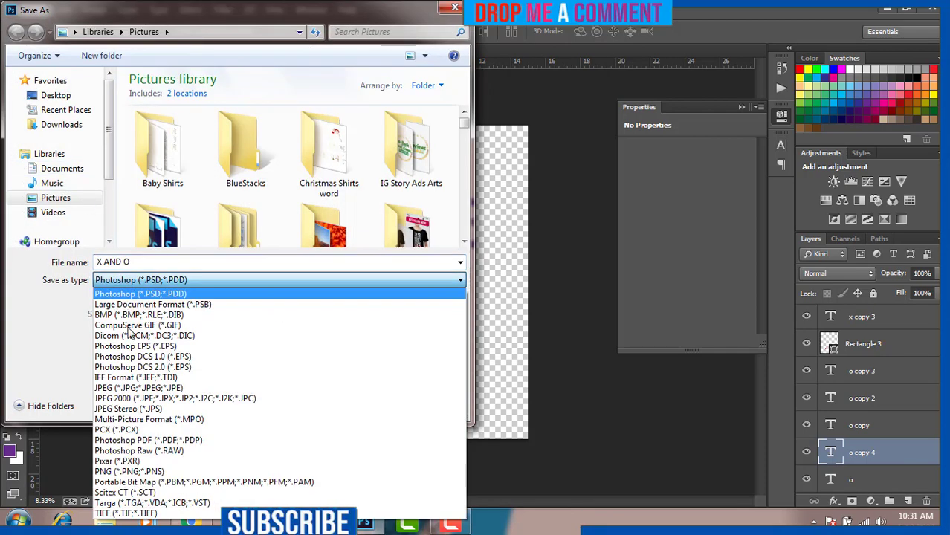
left_click(139, 473)
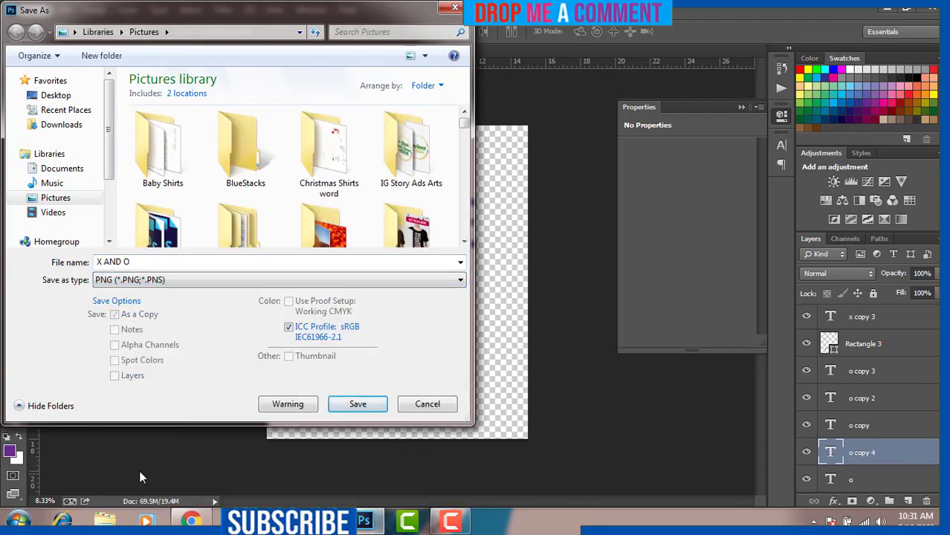
left_click(358, 405)
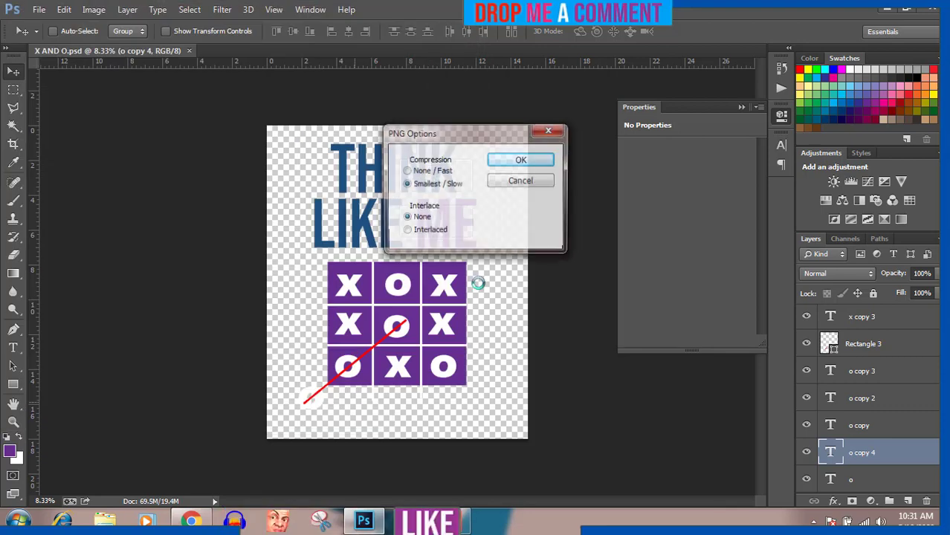
left_click(521, 161)
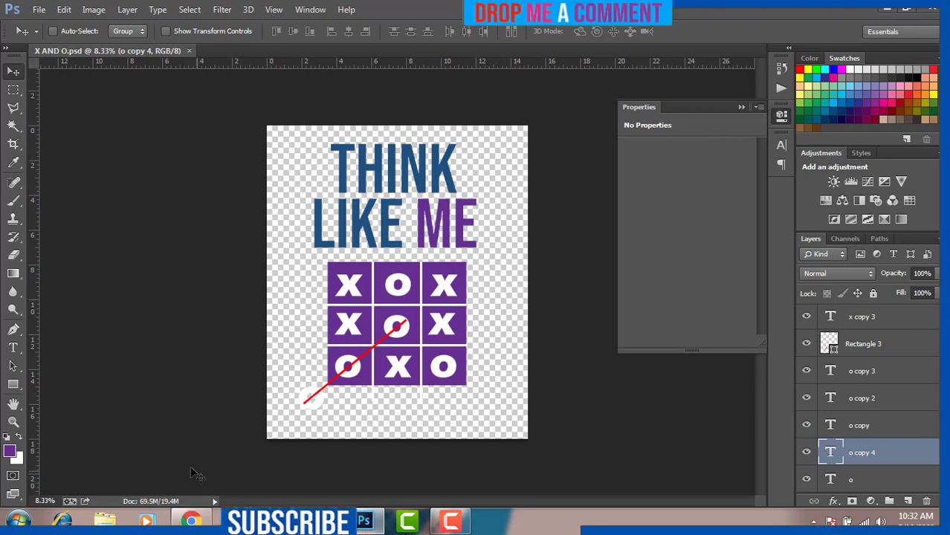
Switch to Windows Explorer, find the X AND O PNG in the Pictures library, view the exported design and close the viewer.
left_click(105, 520)
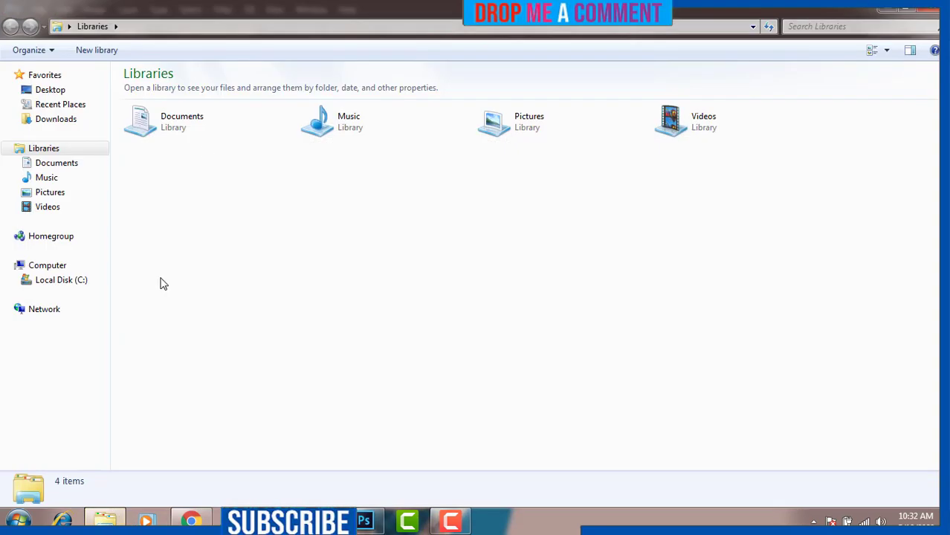
double_click(487, 128)
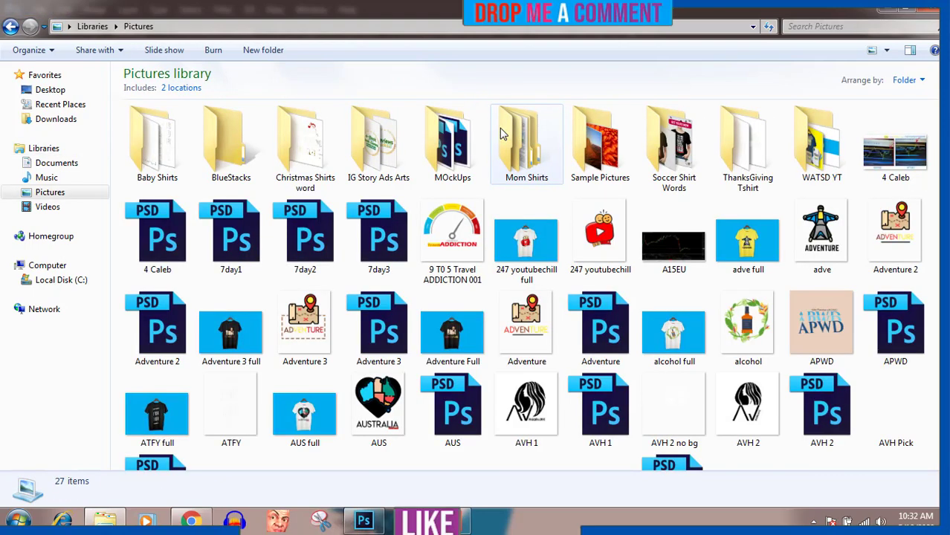
left_click(456, 154)
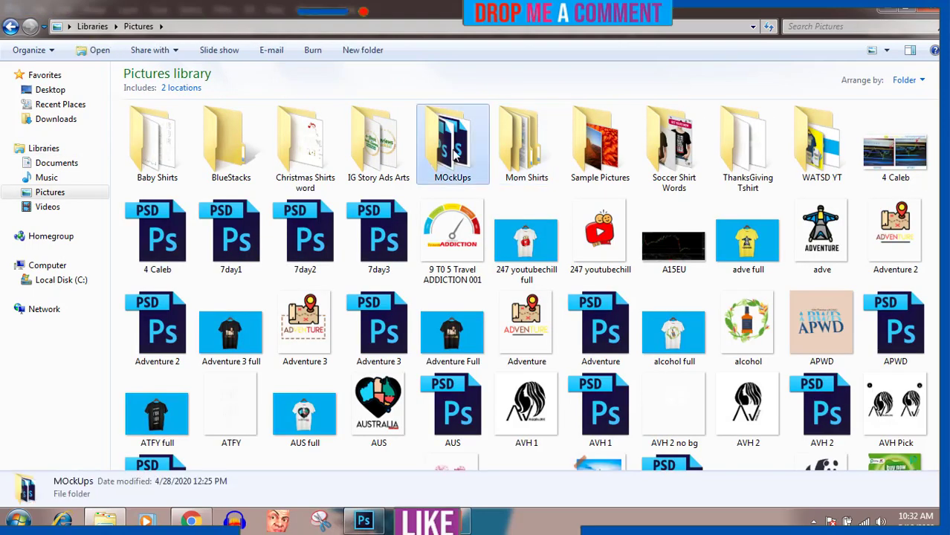
key("x")
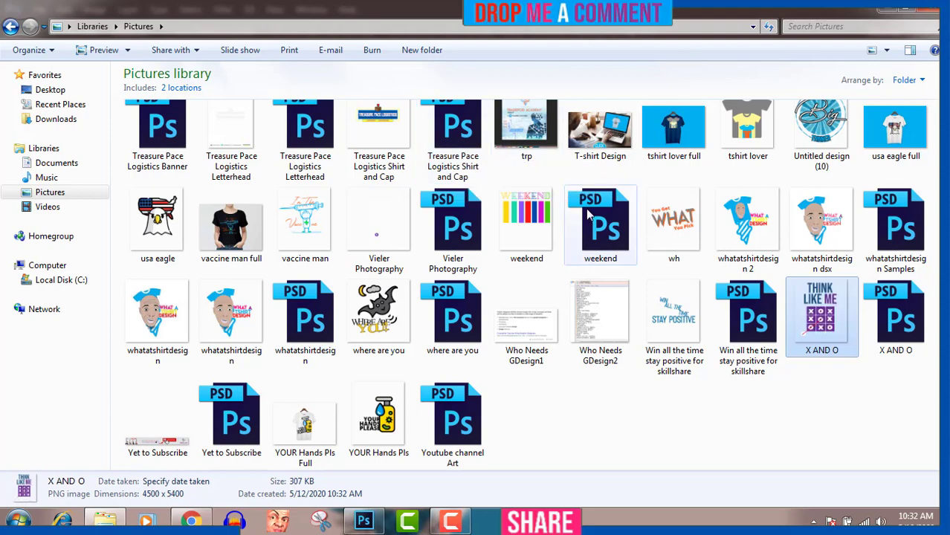
double_click(837, 325)
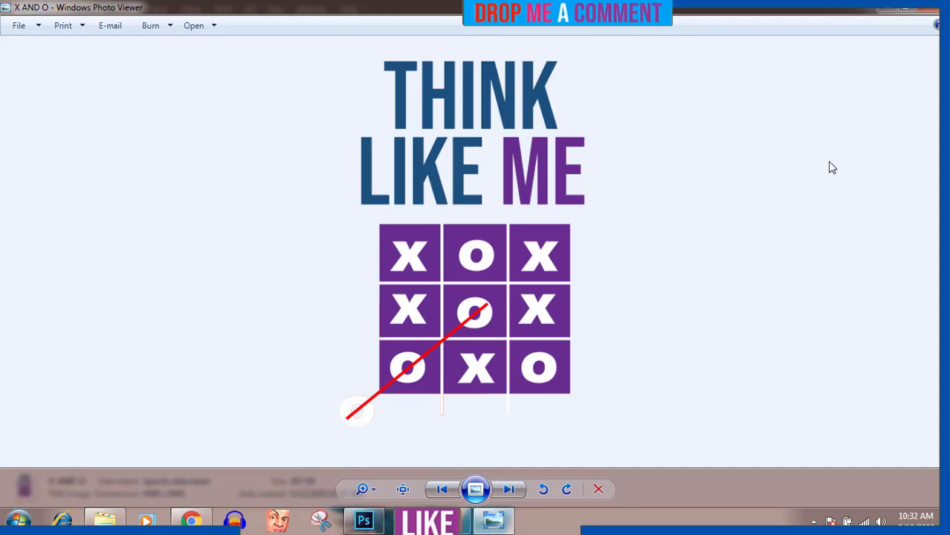
left_click(929, 10)
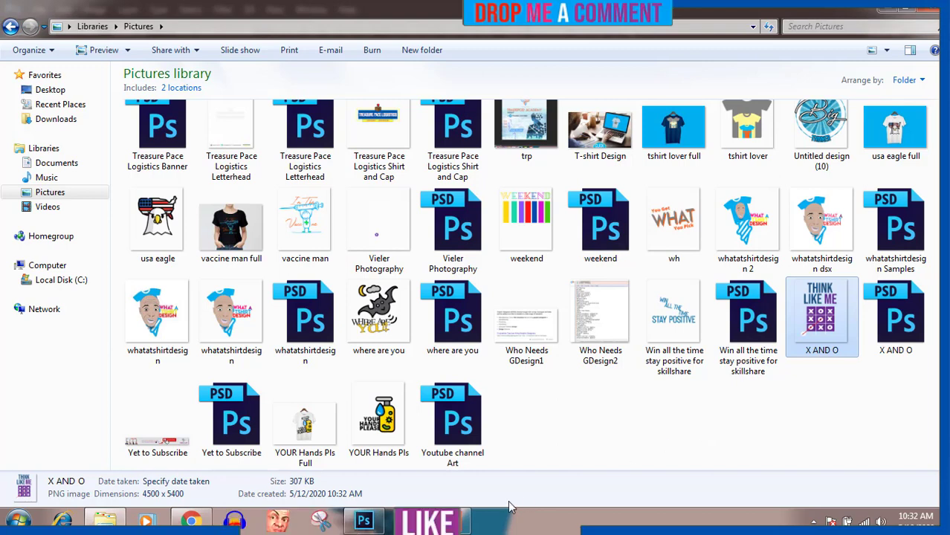
left_click(459, 524)
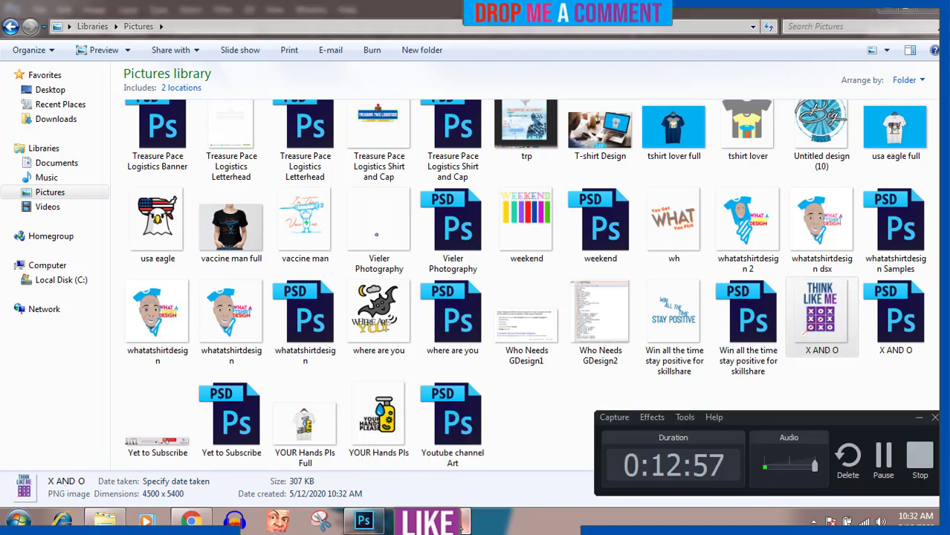